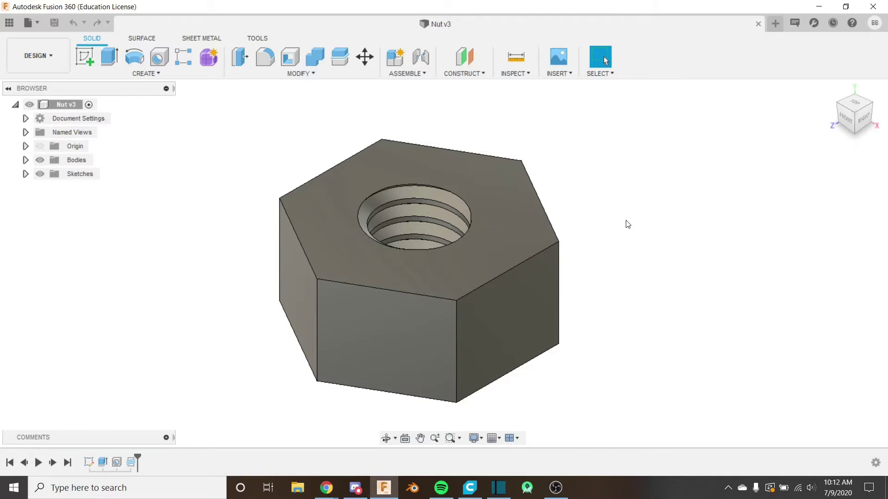
# Compare the hex nut reference photos in Google Images, then come back to the Nut v3 model.
pyautogui.hotkey('alt', 'Tab')
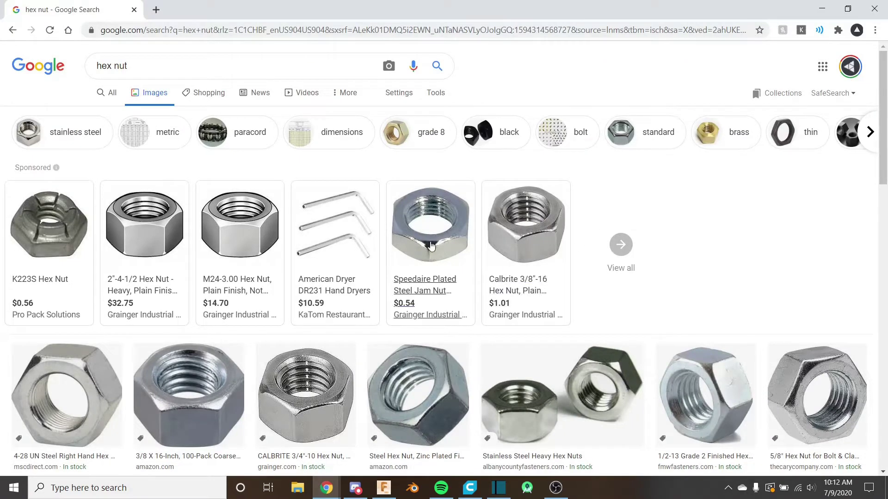
pyautogui.moveTo(249, 229)
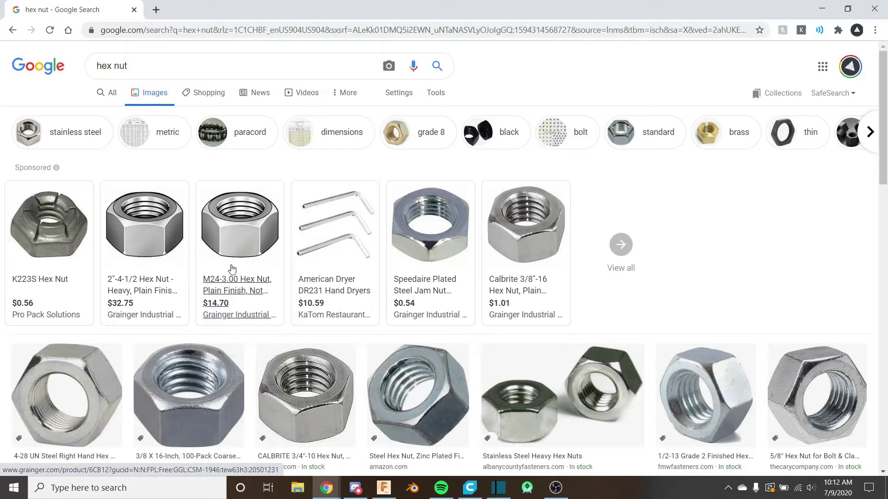
pyautogui.moveTo(241, 298)
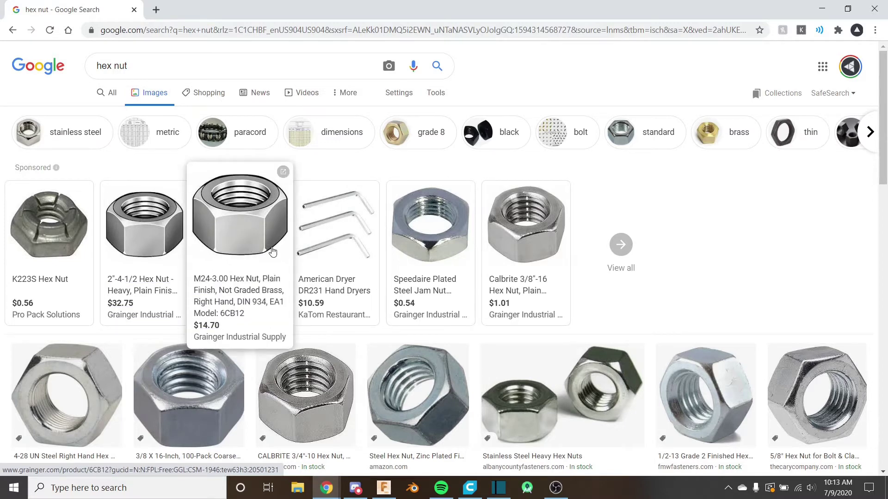
pyautogui.hotkey('alt', 'Tab')
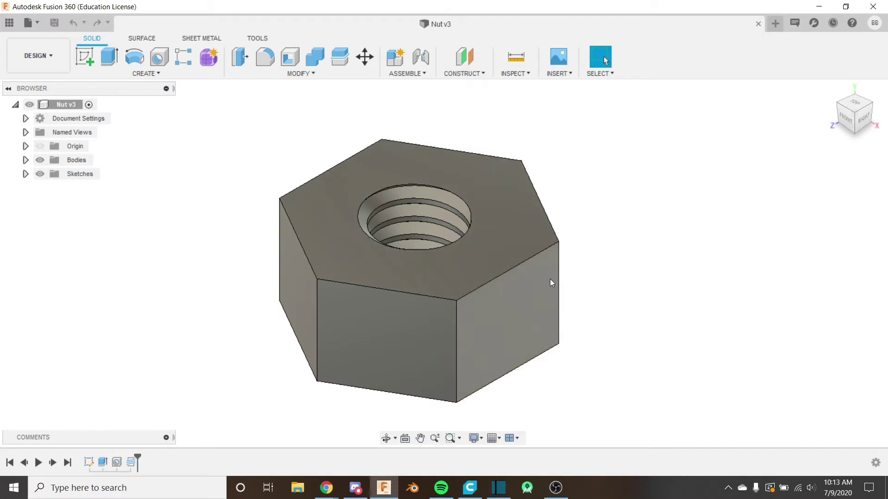
# Add a Plane Through Two Edges using the nut's right vertical edge and the opposite vertical edge.
pyautogui.keyDown('shift'); pyautogui.moveTo(539, 295); pyautogui.dragTo(586, 313, button='middle'); pyautogui.keyUp('shift')
pyautogui.click(854, 113)
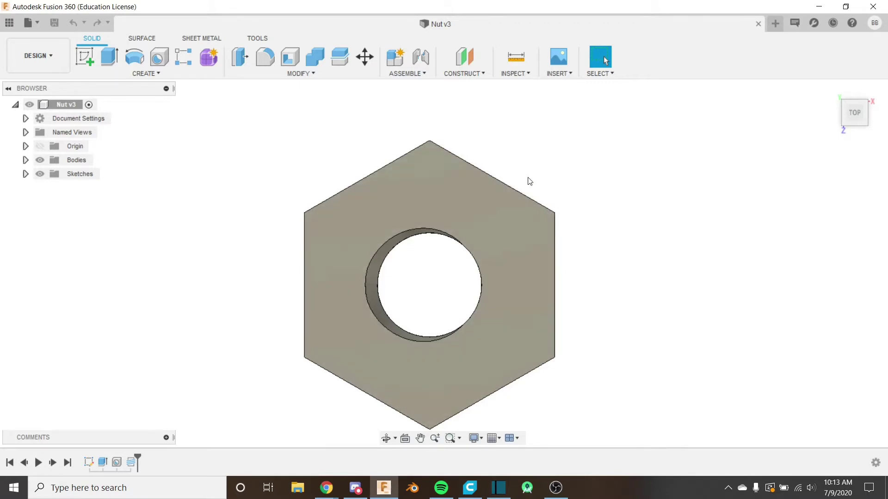
pyautogui.keyDown('shift'); pyautogui.moveTo(535, 340); pyautogui.dragTo(510, 290, button='middle'); pyautogui.keyUp('shift')
pyautogui.click(464, 73)
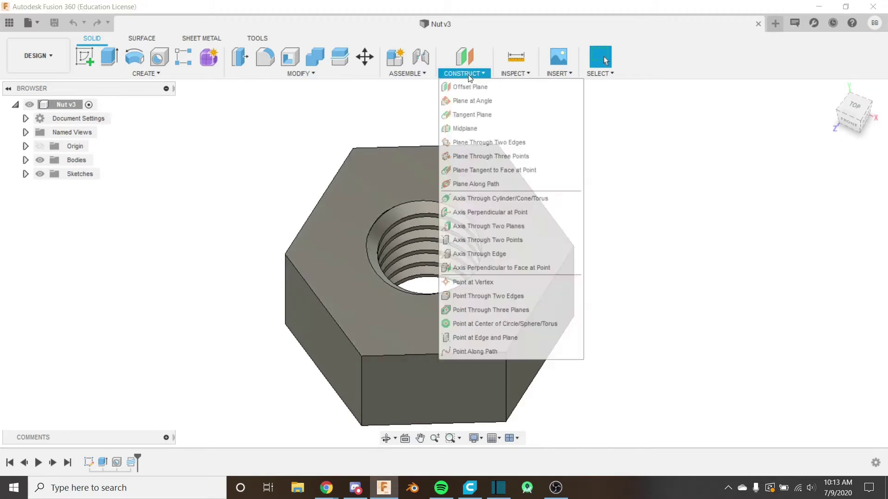
pyautogui.click(520, 148)
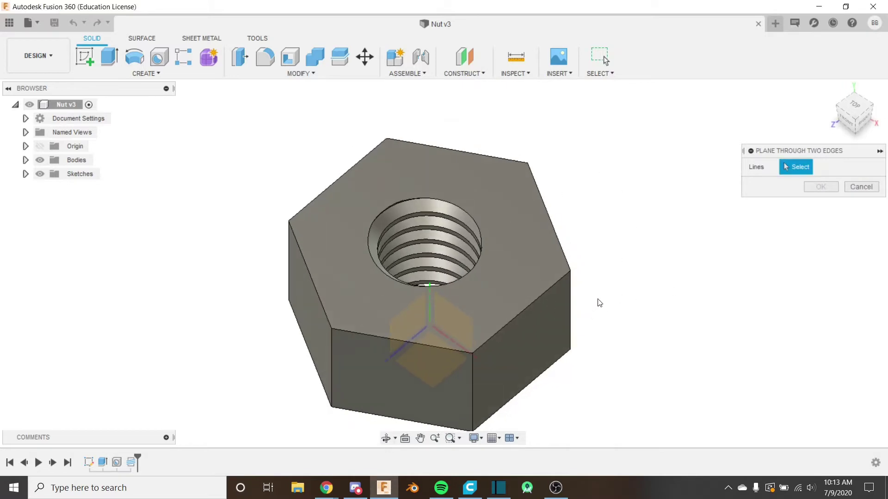
pyautogui.click(571, 311)
pyautogui.keyDown('shift'); pyautogui.moveTo(545, 268); pyautogui.dragTo(587, 249, button='middle'); pyautogui.keyUp('shift')
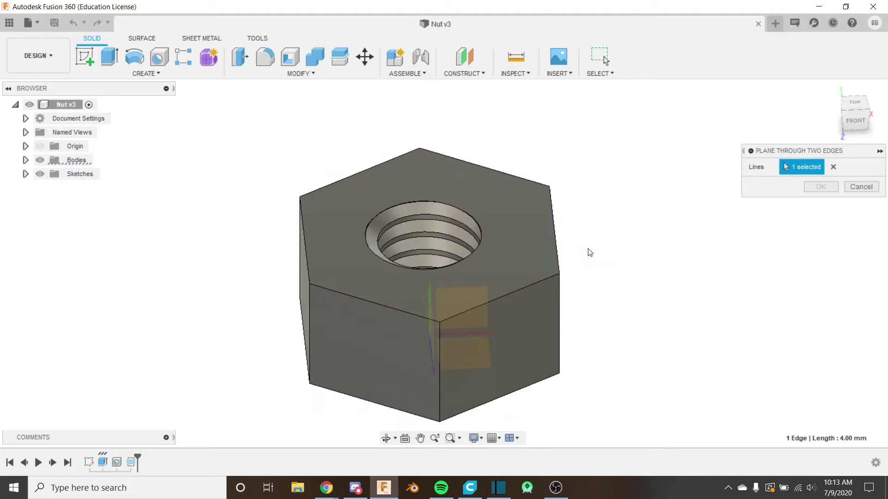
pyautogui.click(309, 332)
pyautogui.keyDown('shift'); pyautogui.moveTo(309, 332); pyautogui.dragTo(540, 227, button='middle'); pyautogui.keyUp('shift')
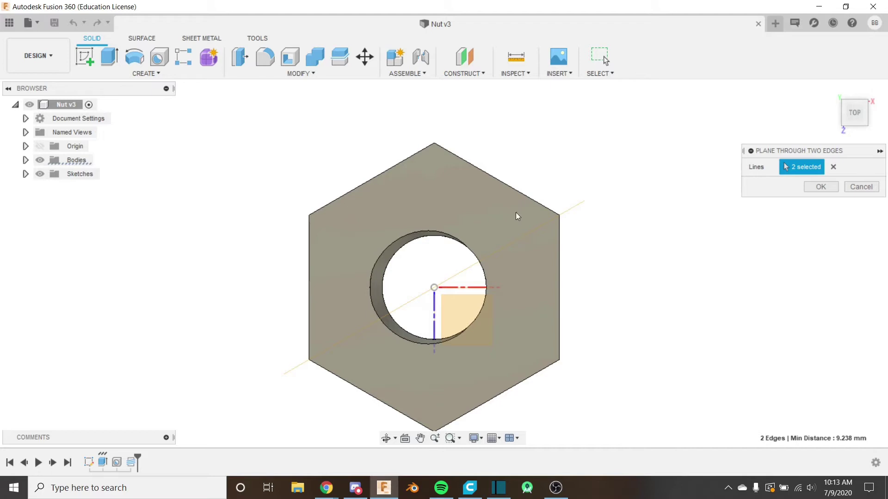
pyautogui.click(825, 187)
pyautogui.keyDown('shift'); pyautogui.moveTo(607, 290); pyautogui.dragTo(538, 292, button='middle'); pyautogui.keyUp('shift')
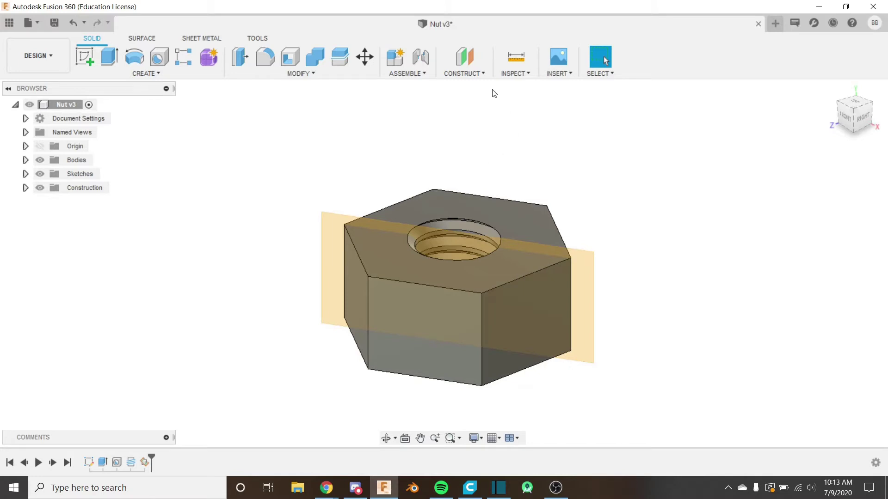
# Place a Point at Vertex on the nut's top corner lying on the diagonal plane.
pyautogui.click(479, 74)
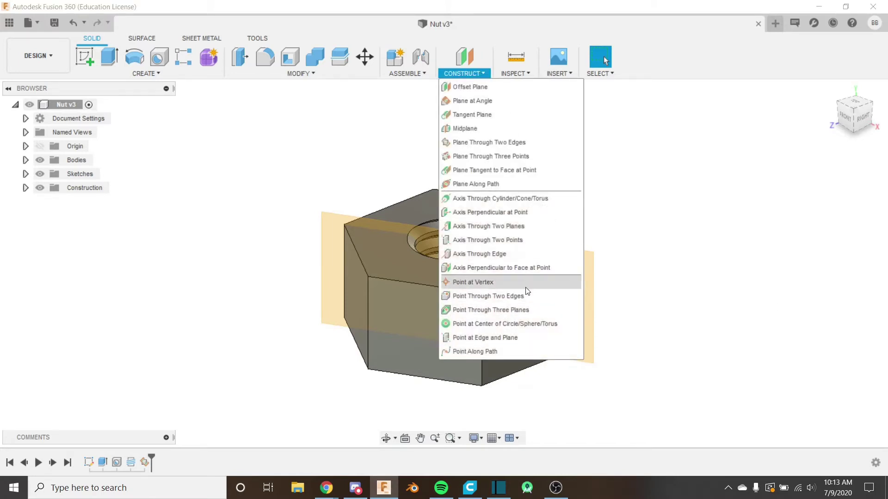
pyautogui.click(483, 282)
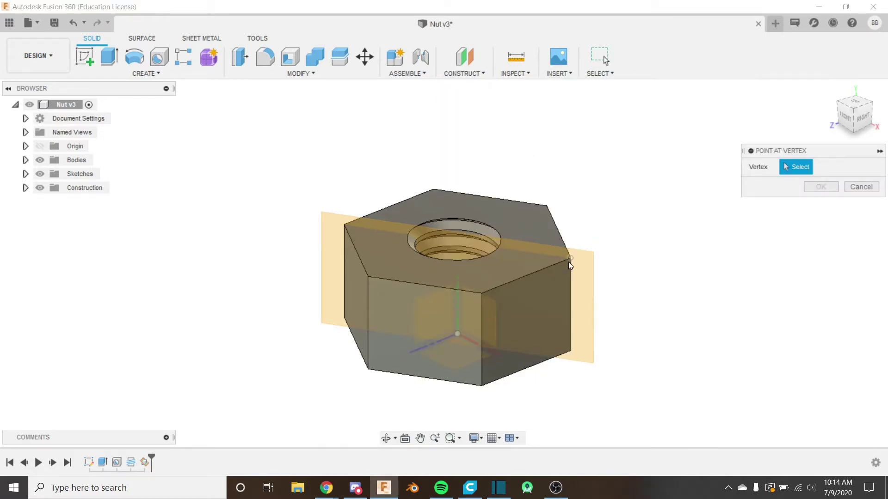
pyautogui.scroll(5, 572, 259)
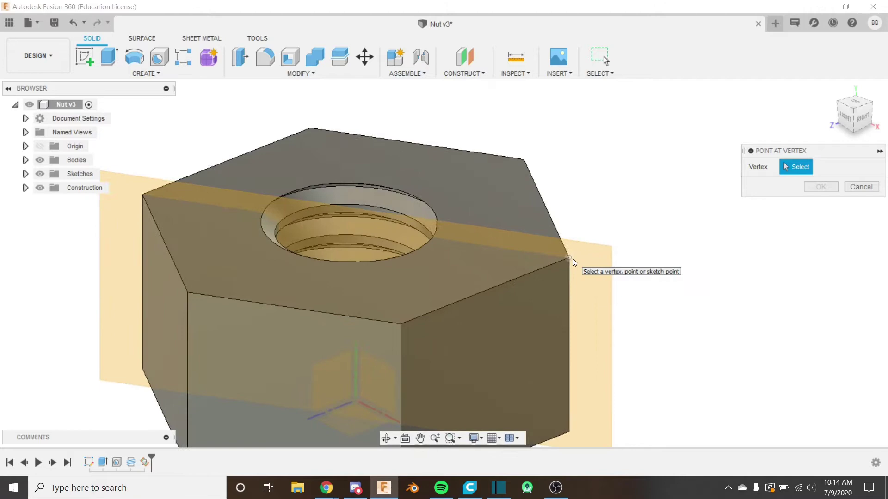
pyautogui.moveTo(573, 259)
pyautogui.keyDown('shift'); pyautogui.mouseDown(button='middle')
pyautogui.moveTo(574, 305)
pyautogui.moveTo(566, 273)
pyautogui.mouseUp(button='middle'); pyautogui.keyUp('shift')
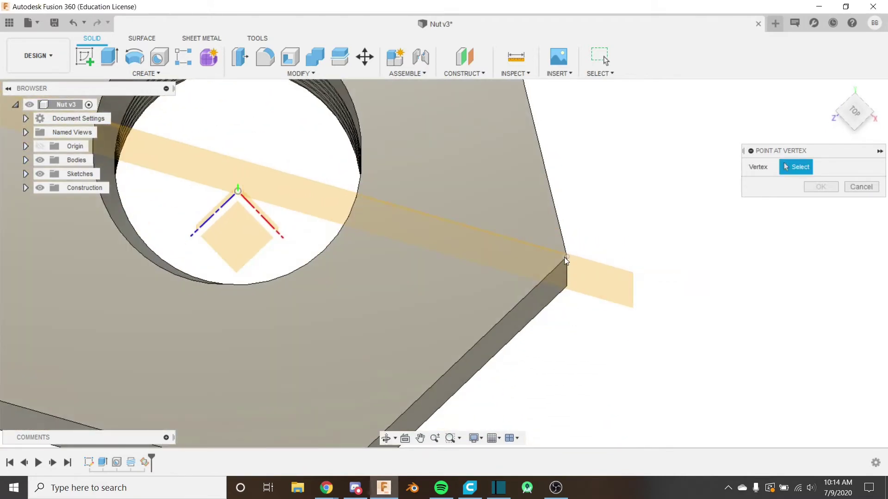
pyautogui.click(565, 258)
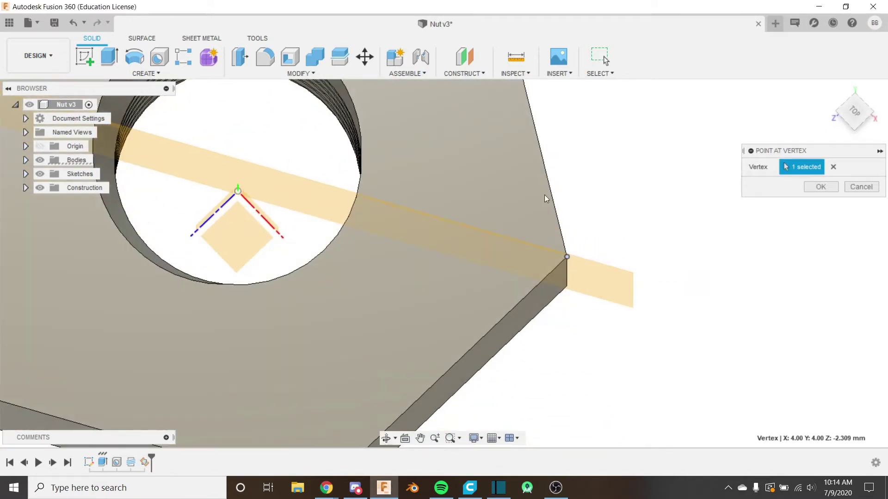
pyautogui.click(831, 187)
pyautogui.keyDown('shift'); pyautogui.moveTo(769, 212); pyautogui.dragTo(588, 187, button='middle'); pyautogui.keyUp('shift')
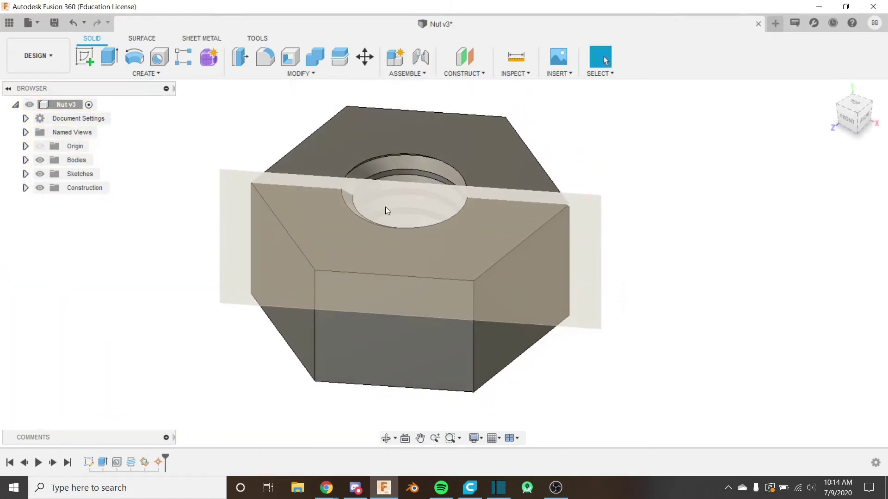
# Create a sketch on the diagonal construction plane, framed on the nut's top corner.
pyautogui.click(88, 60)
pyautogui.click(437, 207)
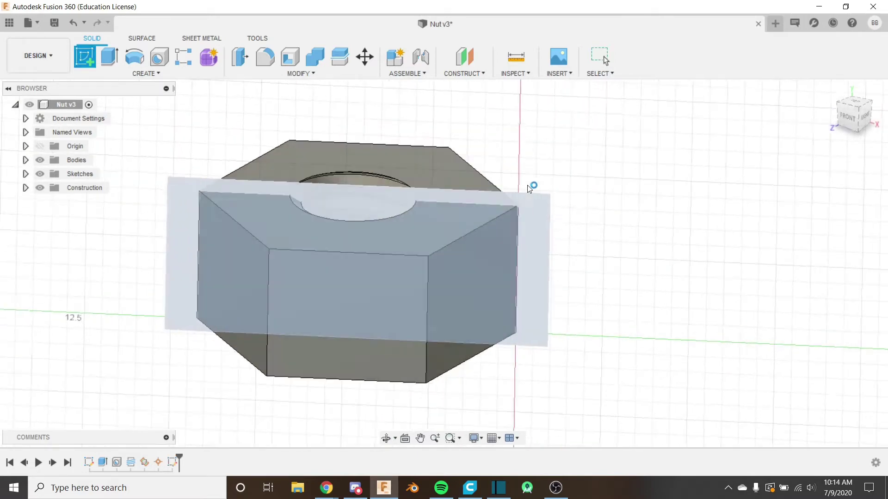
pyautogui.scroll(3, 509, 213)
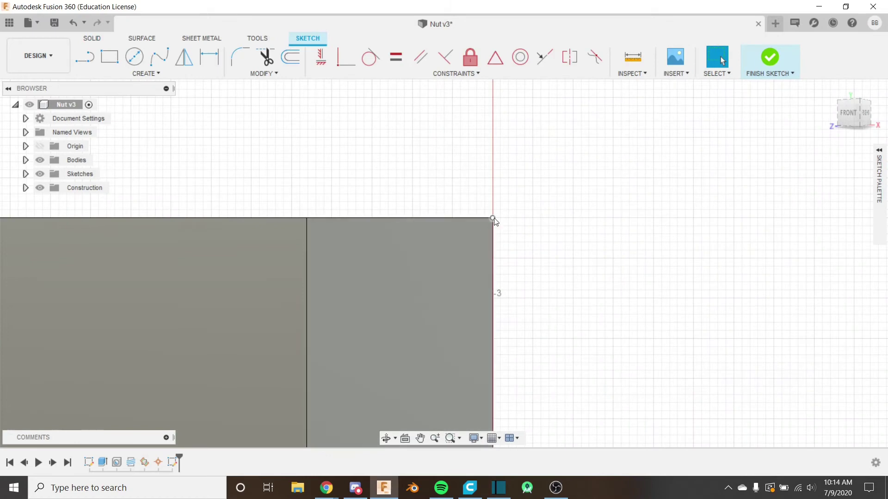
pyautogui.scroll(-2, 494, 221)
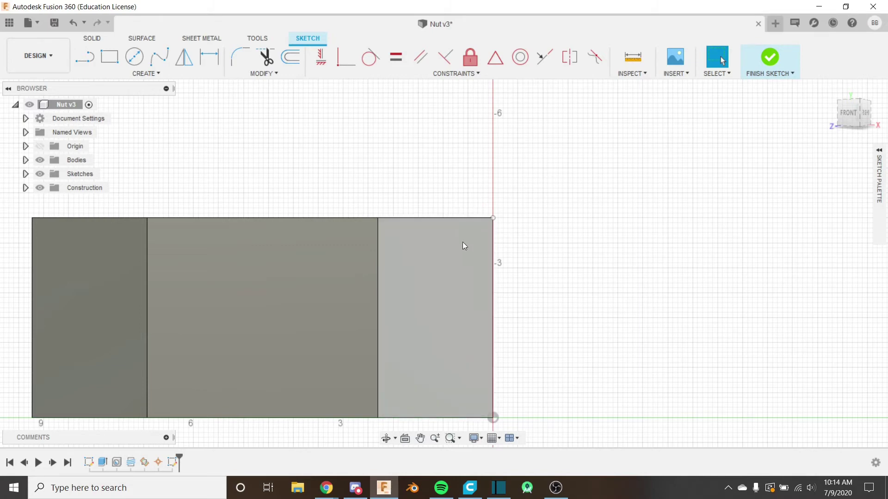
pyautogui.scroll(2, 510, 222)
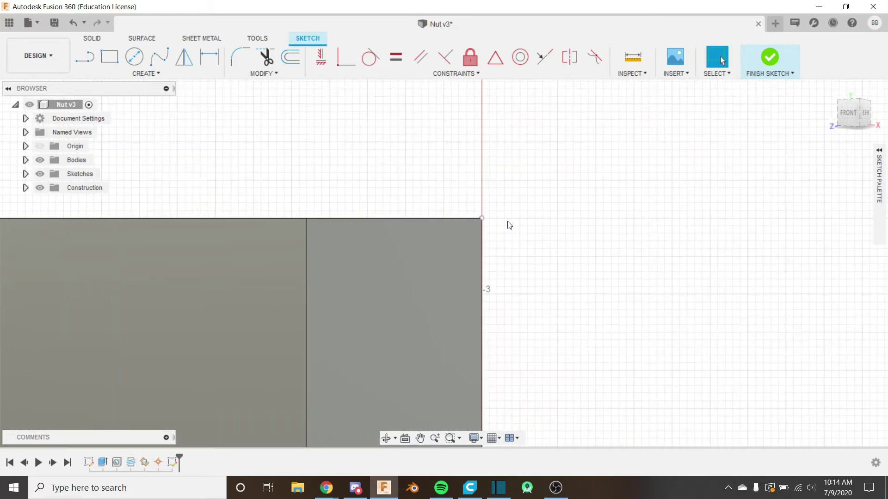
pyautogui.moveTo(510, 225); pyautogui.dragTo(579, 211, button='middle')
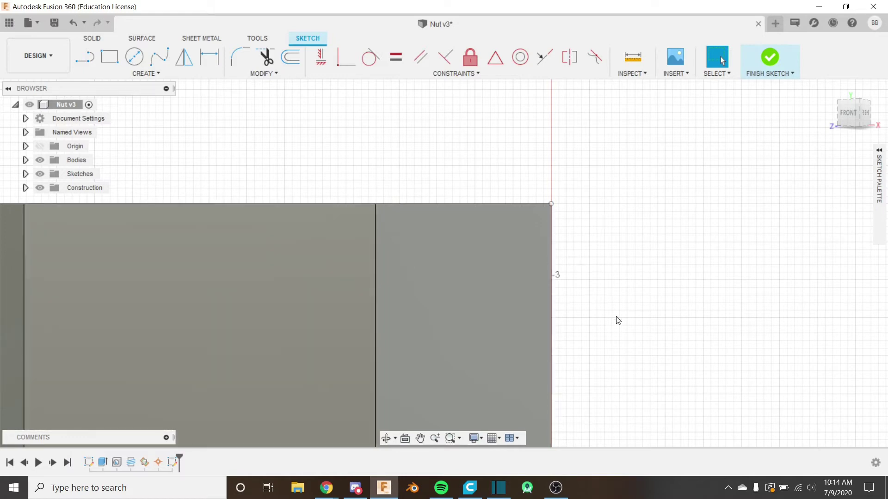
# Draw a short vertical line of length NutHeight/6 on the nut's outer edge.
pyautogui.press('l')
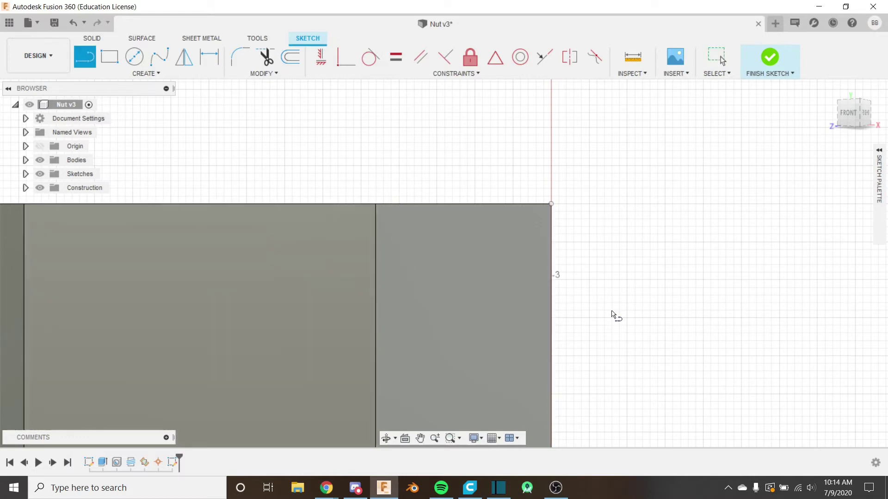
pyautogui.click(550, 249)
pyautogui.write('nut')
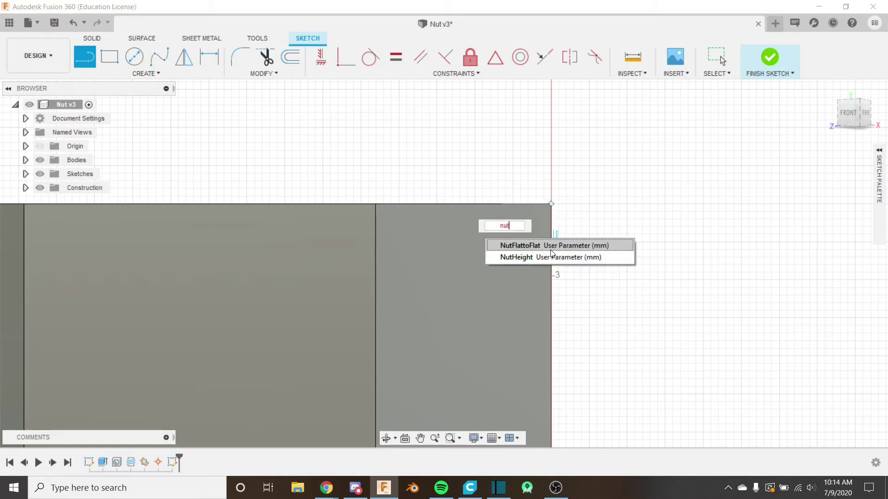
pyautogui.press('Down')
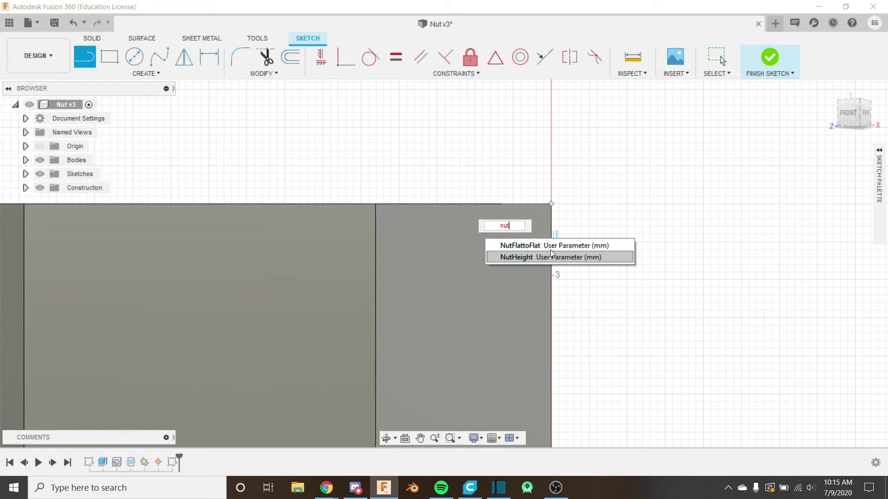
pyautogui.click(552, 252)
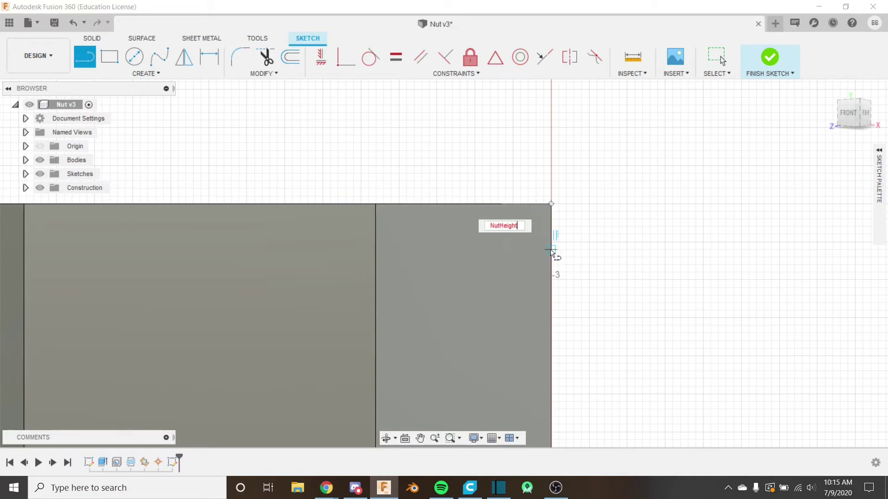
pyautogui.press('Tab')
pyautogui.write('/6')
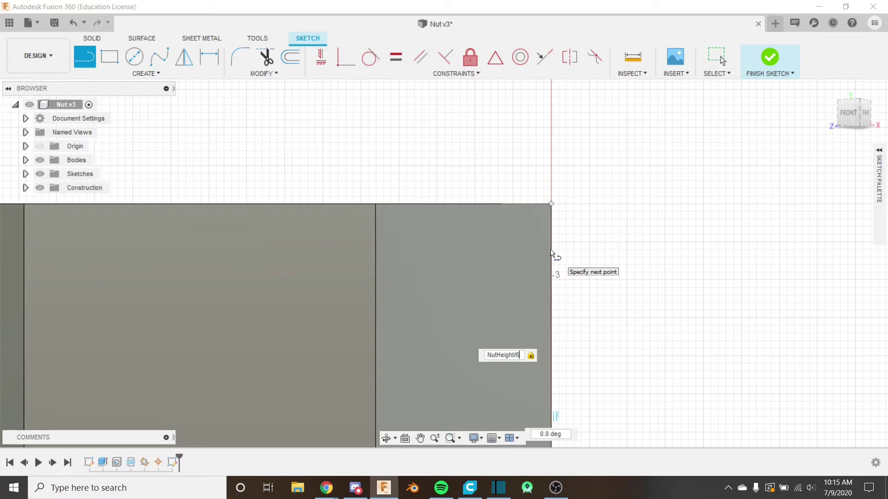
pyautogui.press('Tab')
pyautogui.press('Tab')
pyautogui.press('Tab')
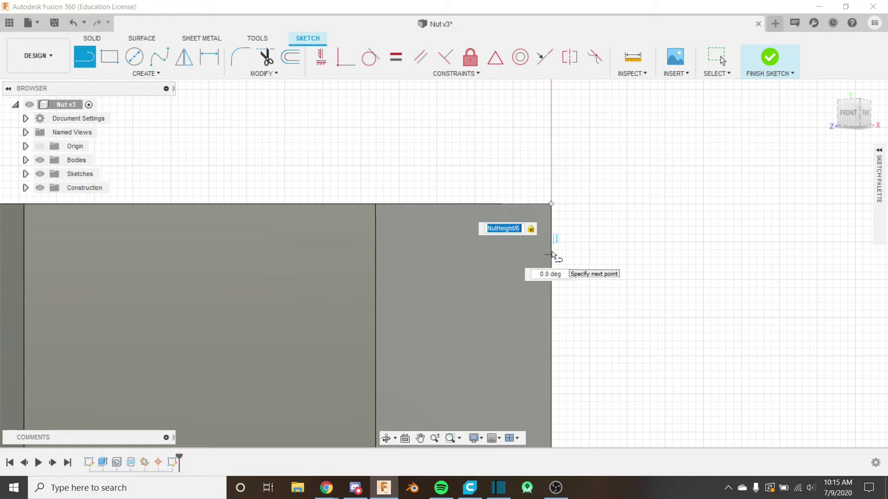
pyautogui.click(552, 255)
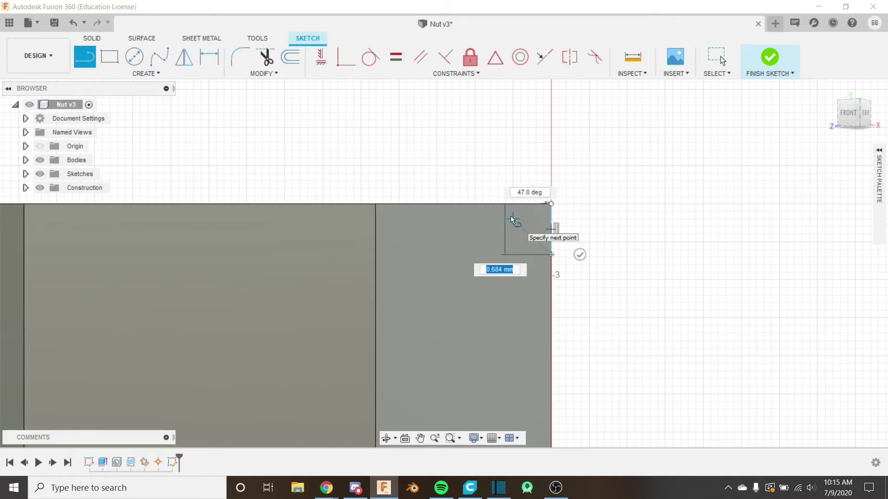
# Continue with a 45° chamfer line from its end and stop drawing.
pyautogui.press('Tab')
pyautogui.write('45')
pyautogui.press('Tab')
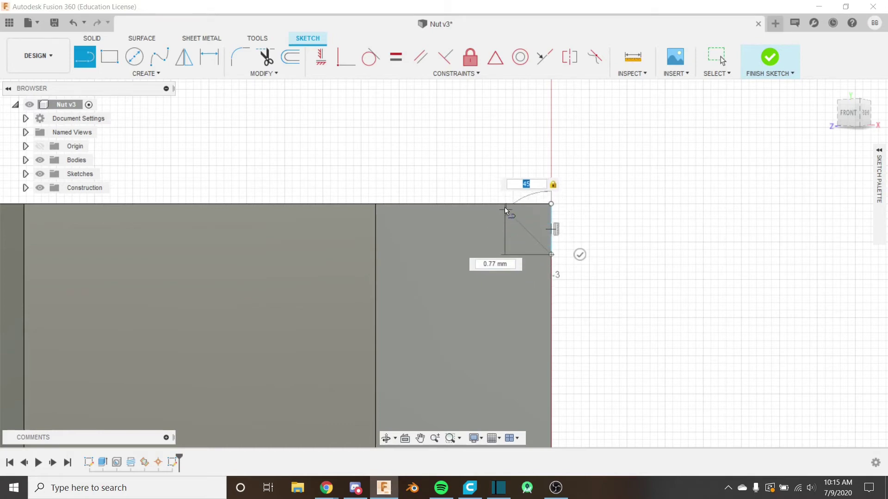
pyautogui.click(502, 204)
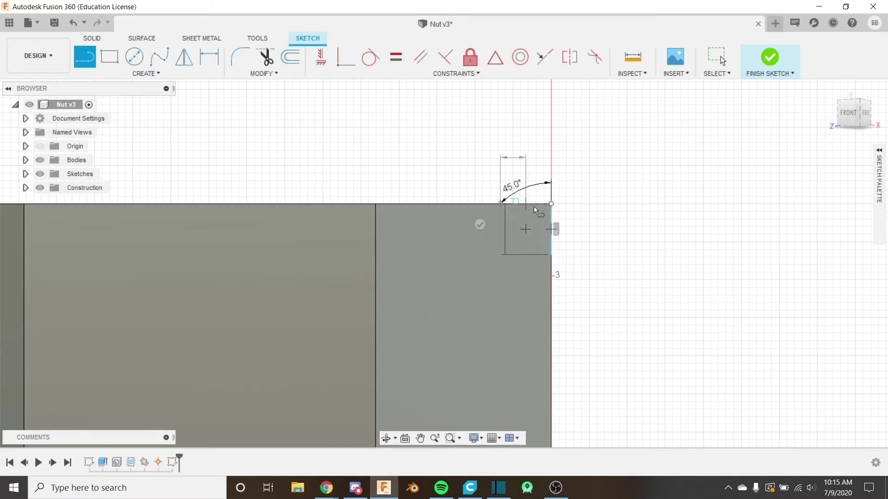
pyautogui.press('Escape')
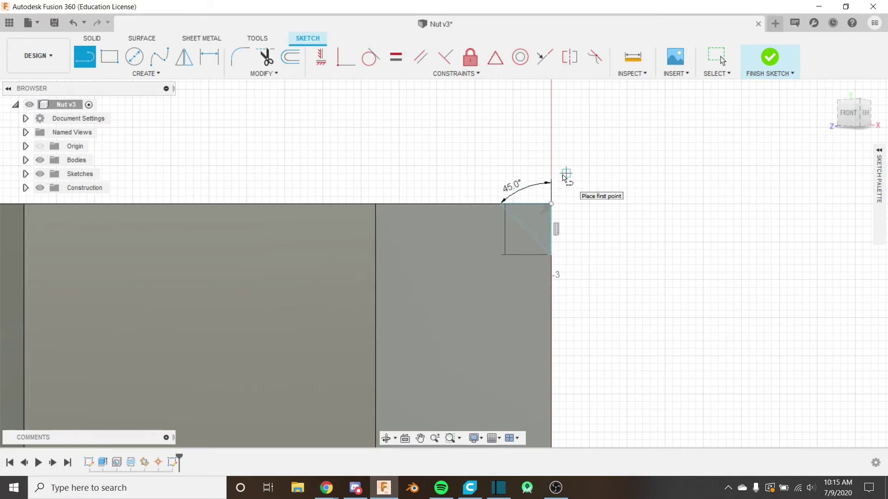
pyautogui.press('Escape')
# Drag the chamfer endpoints toward the body edge and try a Perpendicular constraint, cancelling it.
pyautogui.scroll(5, 557, 231)
pyautogui.moveTo(547, 188); pyautogui.dragTo(576, 290, button='middle')
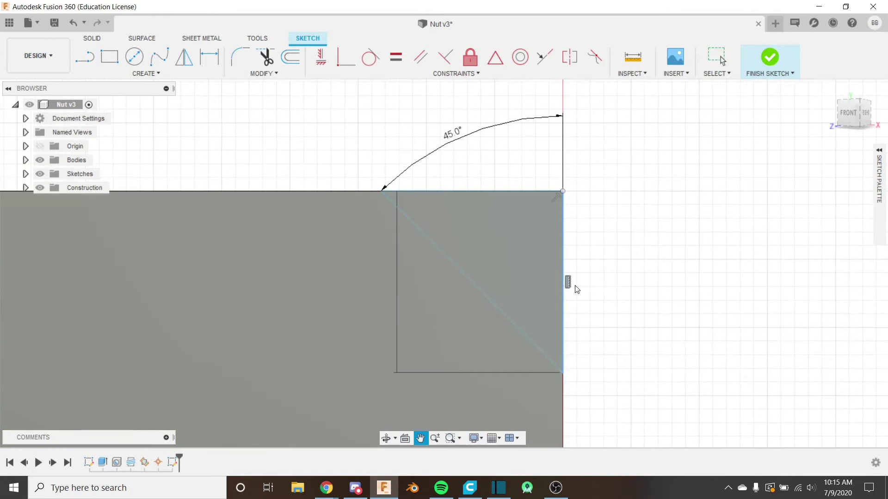
pyautogui.scroll(-2, 576, 289)
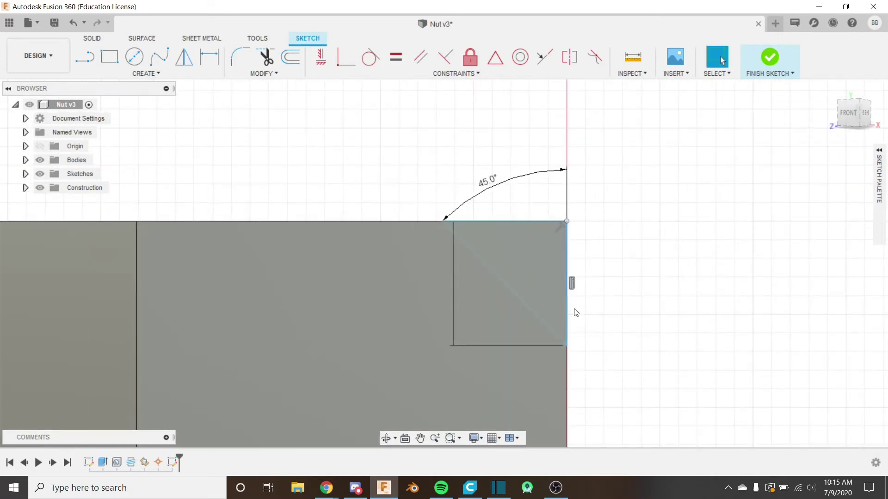
pyautogui.moveTo(567, 345)
pyautogui.mouseDown()
pyautogui.moveTo(524, 316)
pyautogui.moveTo(532, 224)
pyautogui.moveTo(569, 266)
pyautogui.moveTo(487, 317)
pyautogui.mouseUp()
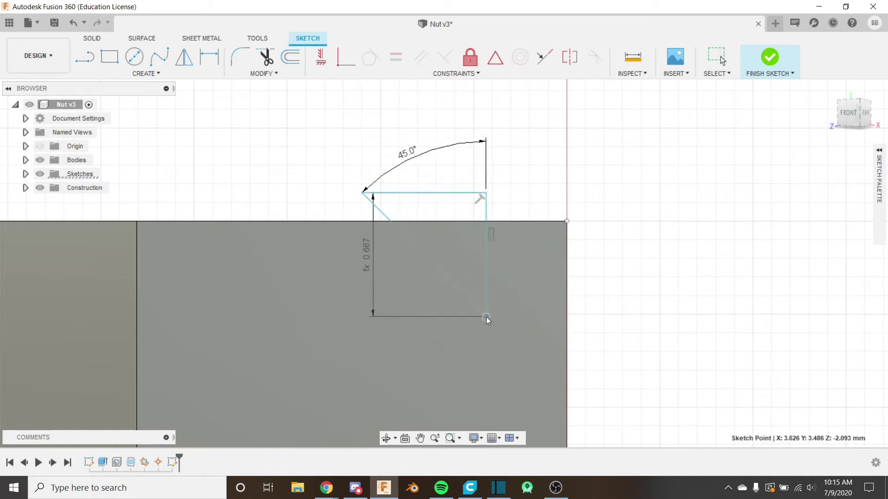
pyautogui.moveTo(362, 194)
pyautogui.mouseDown()
pyautogui.moveTo(381, 185)
pyautogui.moveTo(359, 175)
pyautogui.moveTo(403, 190)
pyautogui.moveTo(455, 252)
pyautogui.moveTo(453, 222)
pyautogui.moveTo(446, 220)
pyautogui.moveTo(454, 233)
pyautogui.moveTo(441, 237)
pyautogui.mouseUp()
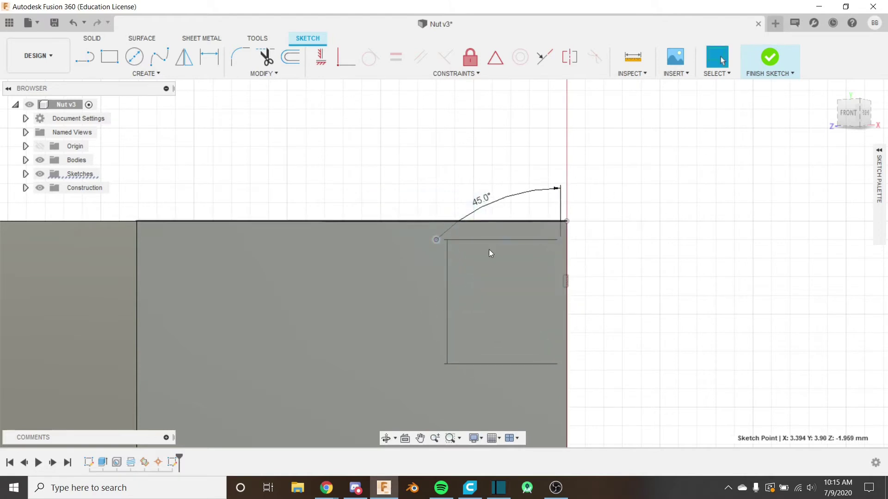
pyautogui.click(445, 58)
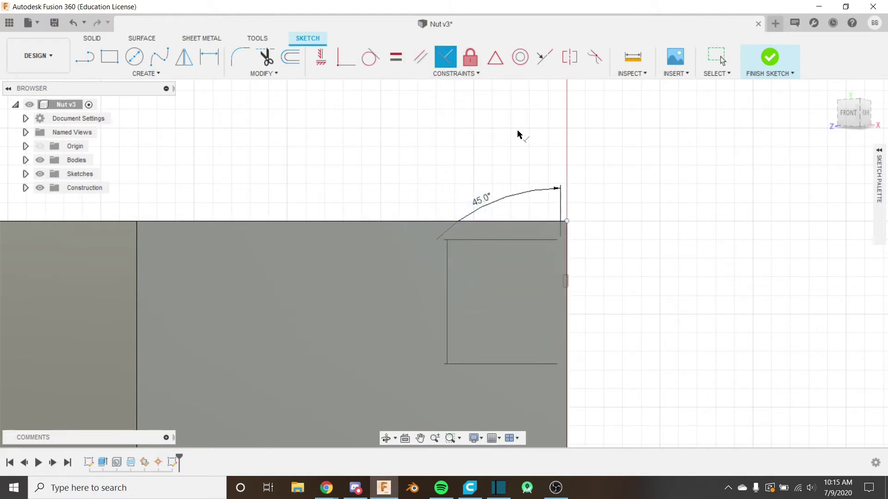
pyautogui.click(561, 248)
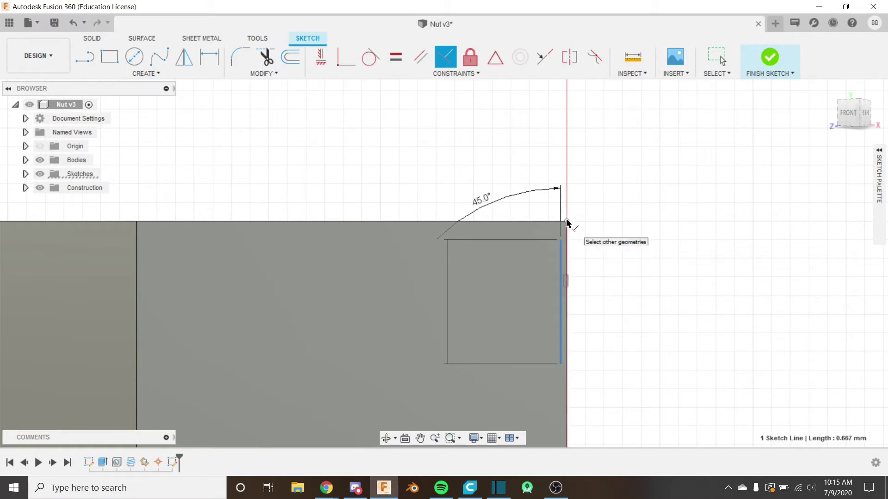
pyautogui.scroll(3, 577, 224)
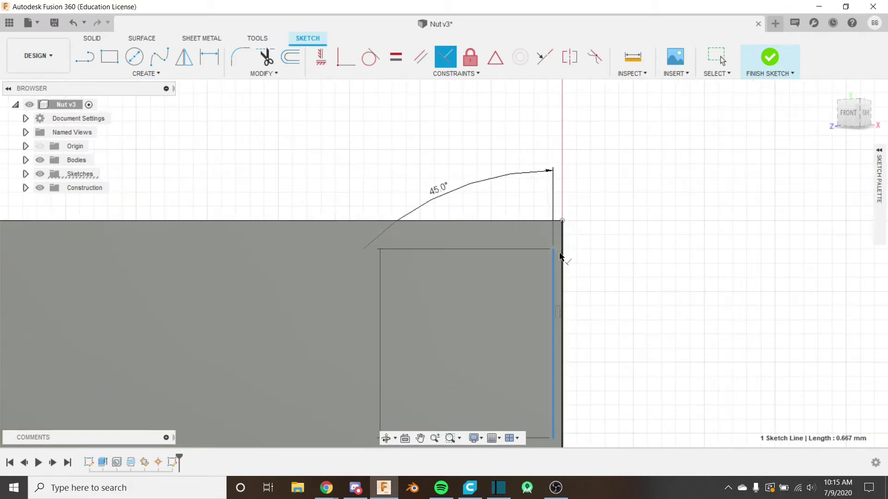
pyautogui.press('Escape')
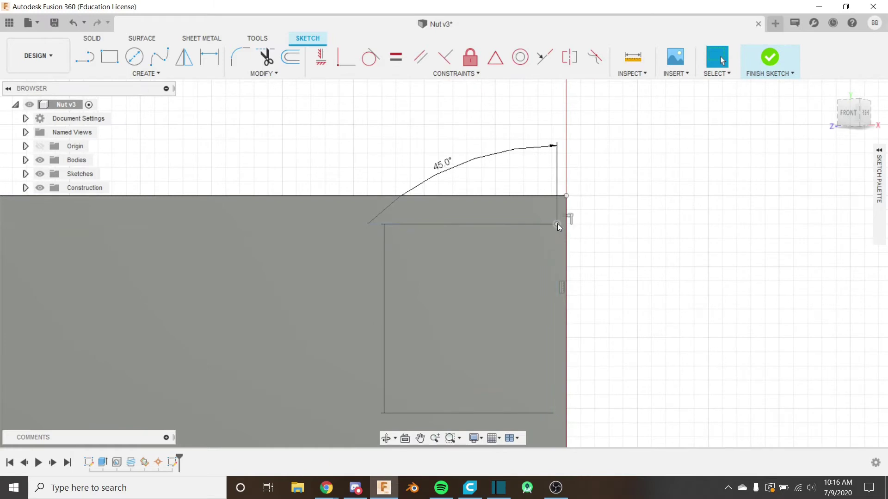
# Make the triangle's top-right point coincident with the sketch origin, then switch to the reference images.
pyautogui.moveTo(556, 223); pyautogui.dragTo(651, 210)
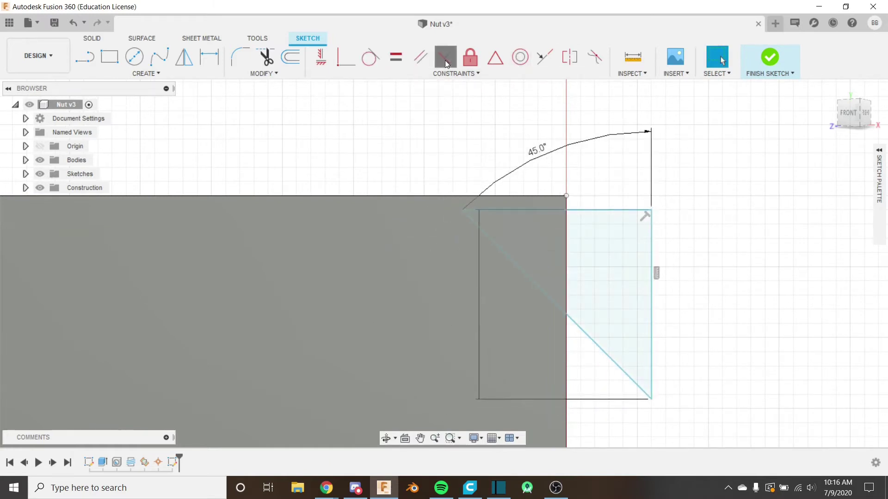
pyautogui.click(445, 59)
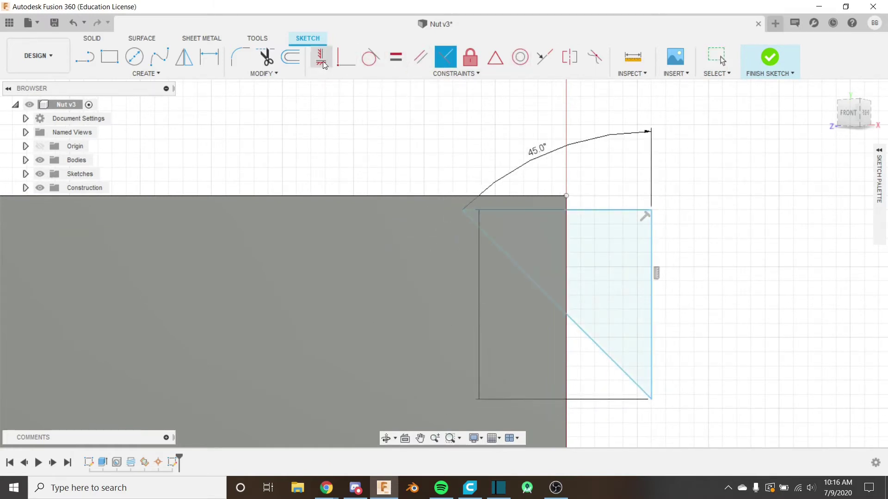
pyautogui.click(348, 59)
pyautogui.click(651, 210)
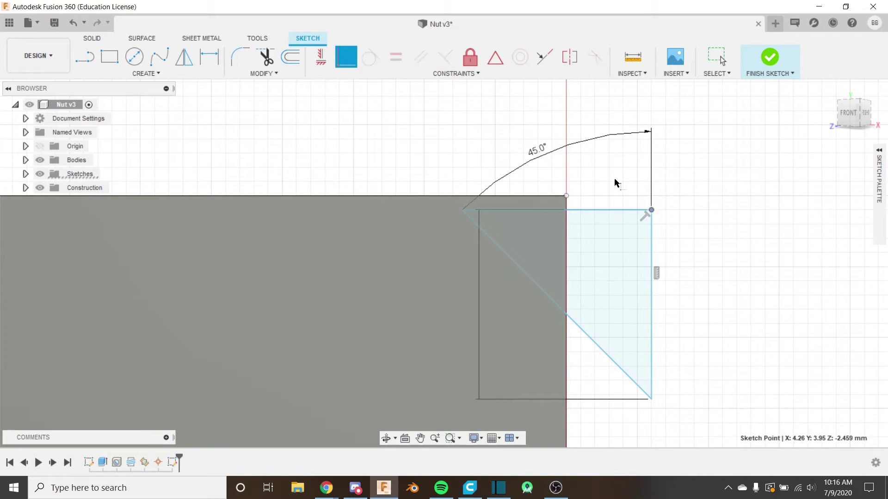
pyautogui.click(566, 196)
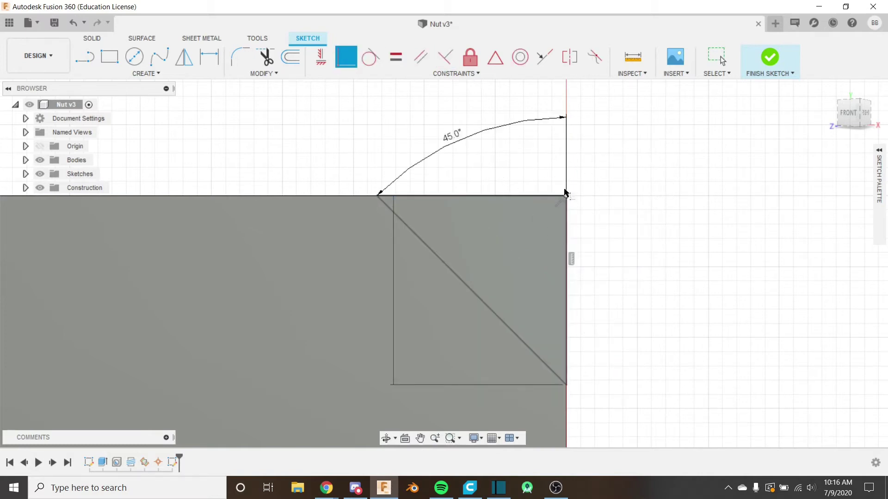
pyautogui.scroll(-8, 556, 210)
pyautogui.press('Escape')
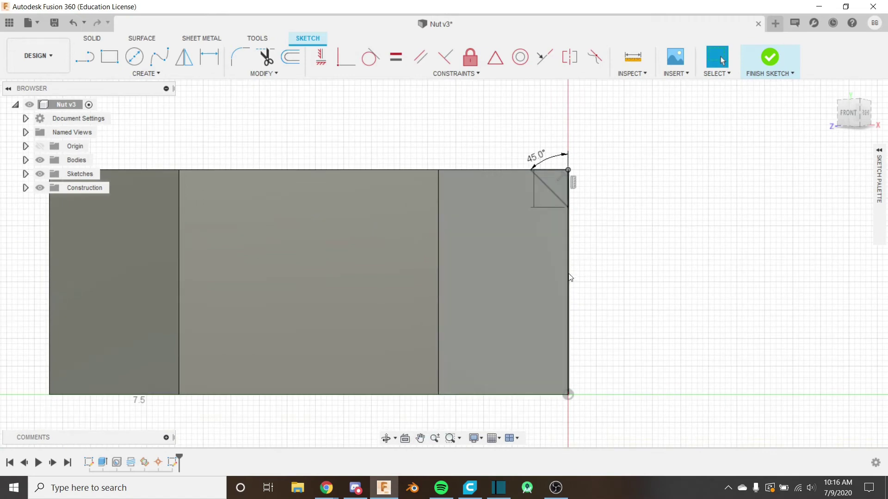
pyautogui.hotkey('alt', 'Tab')
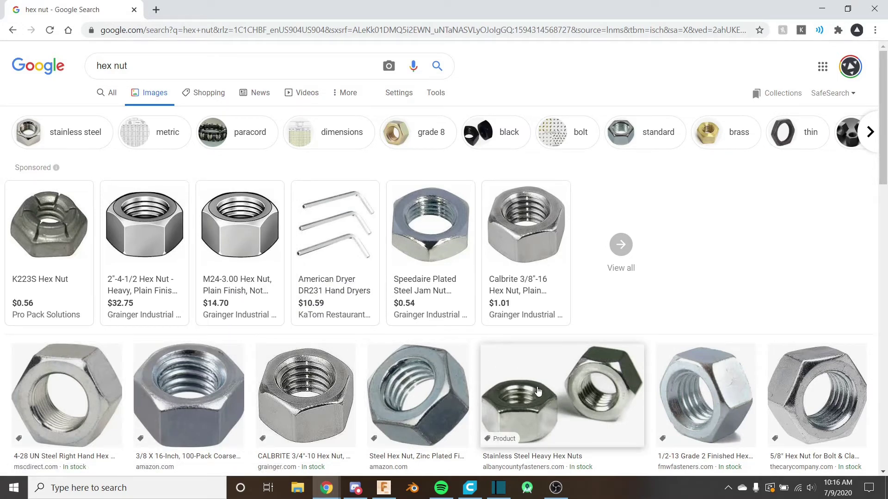
# Preview a hex nut product card in the image results, then return to the Fusion 360 sketch.
pyautogui.moveTo(261, 253)
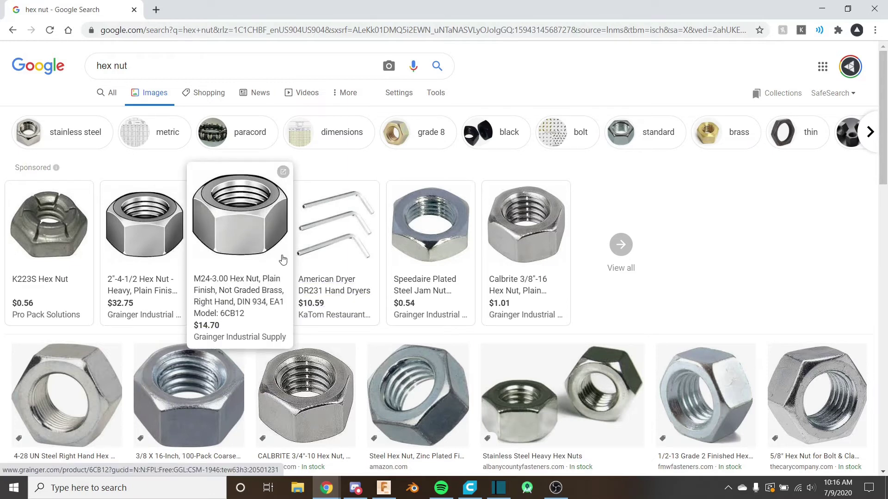
pyautogui.hotkey('alt', 'Tab')
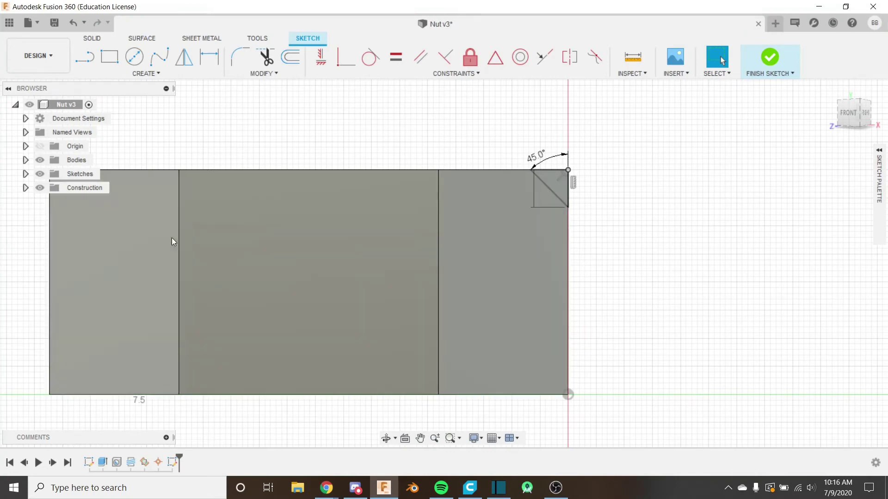
# Draw a NutHeight/2 vertical line down from the chamfer's top corner, then a horizontal line inward.
pyautogui.press('l')
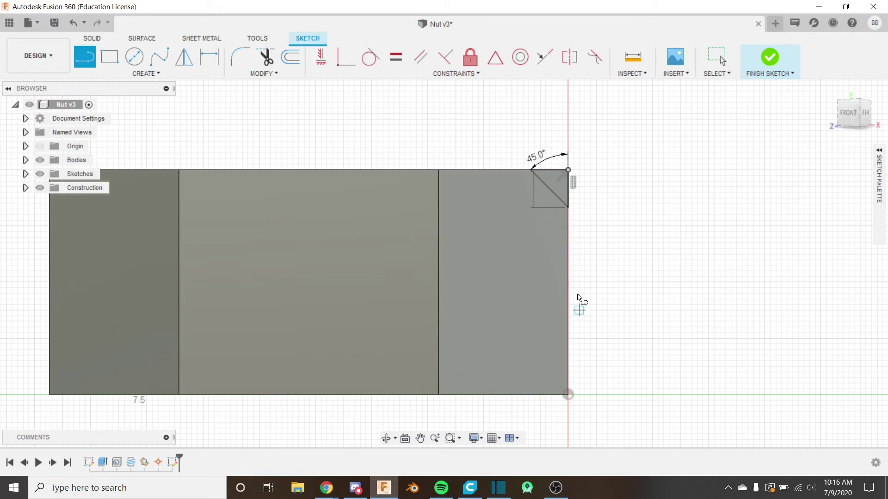
pyautogui.click(568, 170)
pyautogui.write('nut')
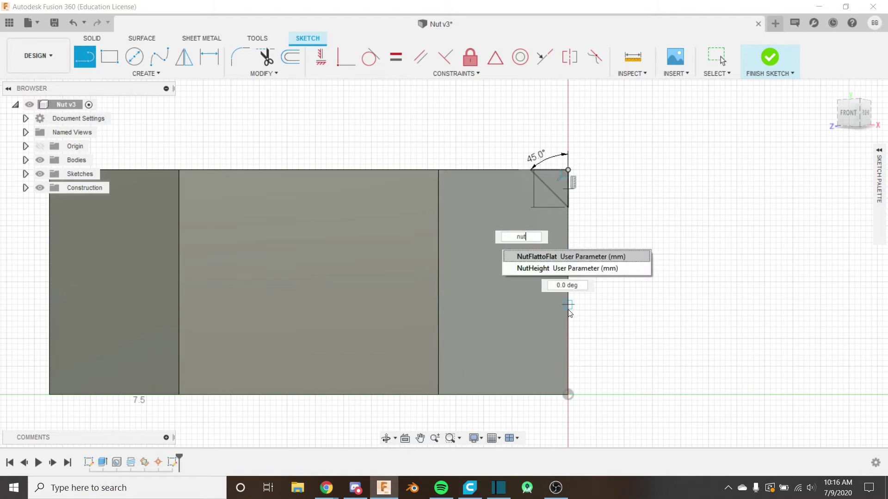
pyautogui.press('Down')
pyautogui.write('ut')
pyautogui.press('Return')
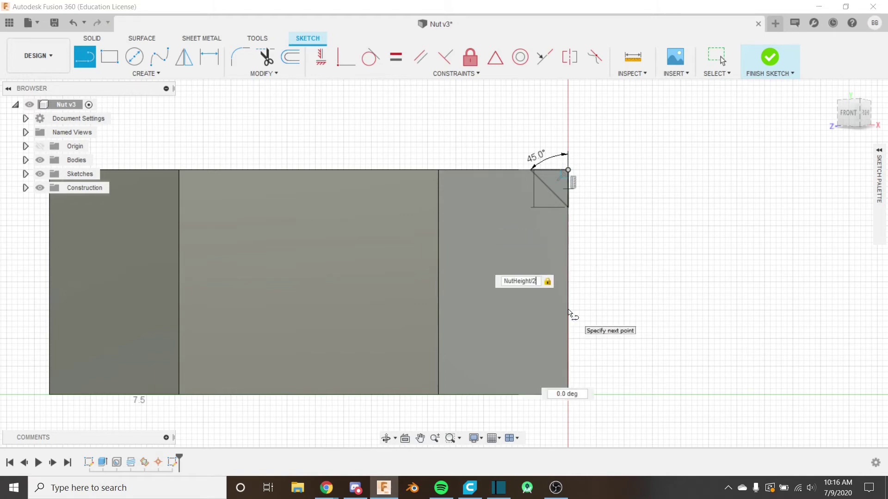
pyautogui.write('/2')
pyautogui.press('Return')
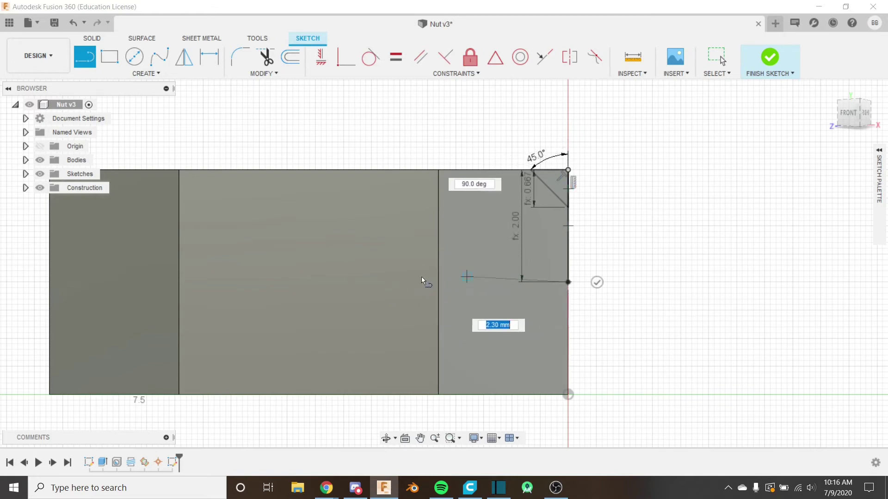
pyautogui.click(450, 287)
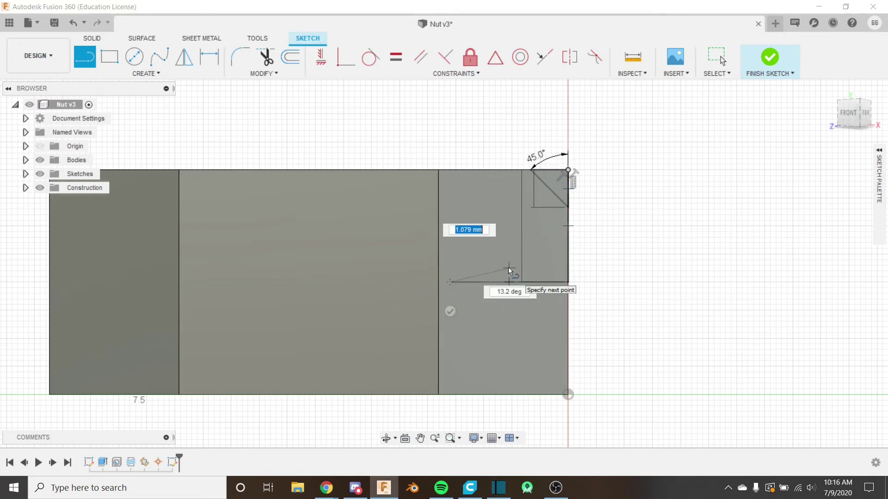
pyautogui.press('Escape')
pyautogui.scroll(2, 529, 260)
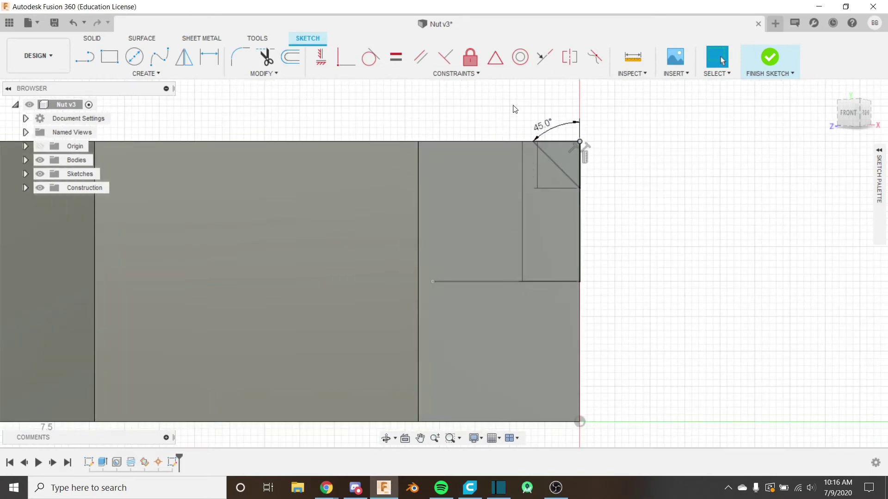
# Mirror the three top chamfer lines across the horizontal line to create the bottom chamfer.
pyautogui.click(191, 78)
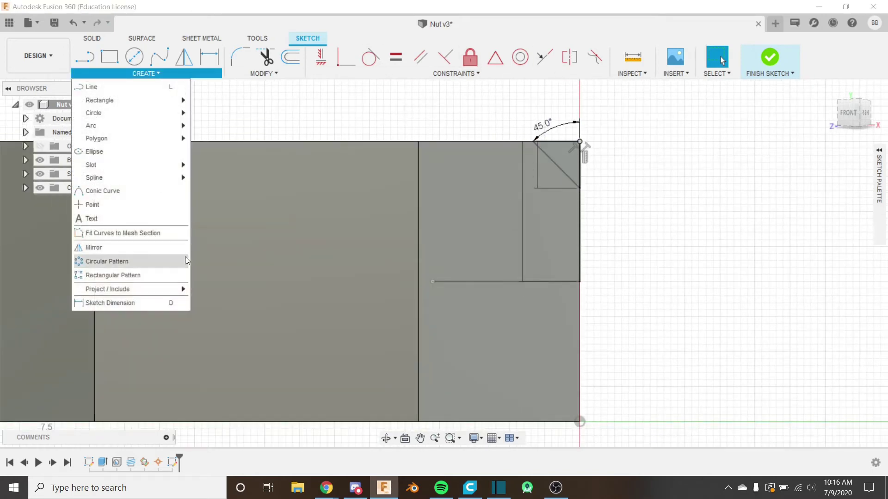
pyautogui.click(138, 249)
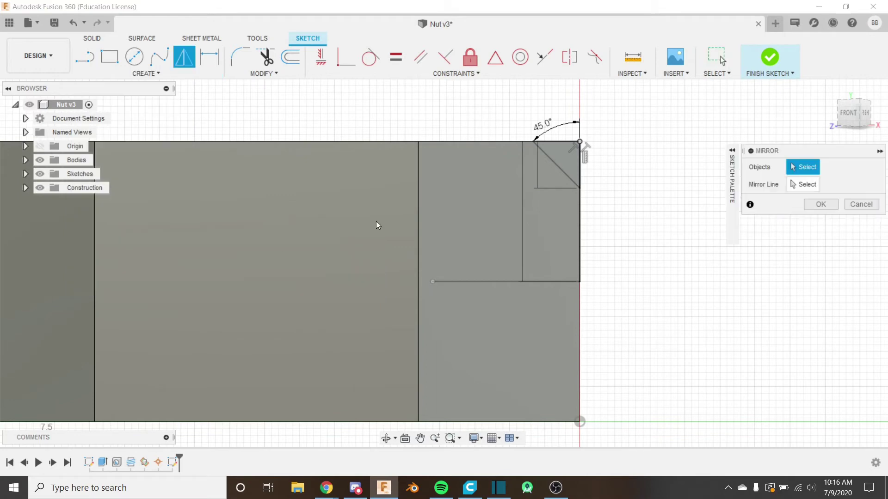
pyautogui.click(570, 175)
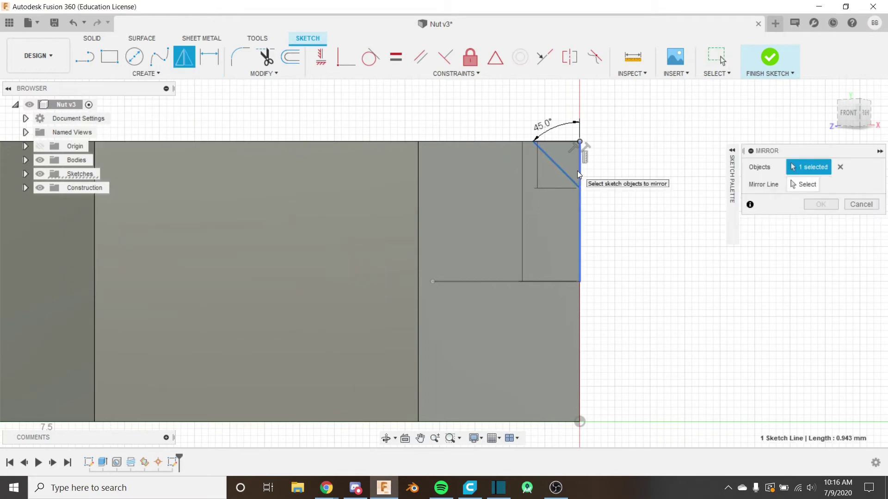
pyautogui.click(579, 168)
pyautogui.click(571, 142)
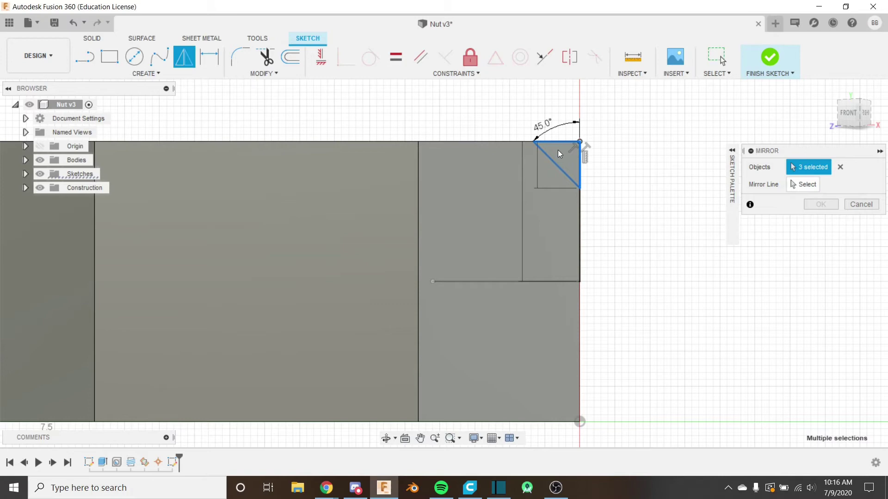
pyautogui.scroll(-2, 532, 160)
pyautogui.click(803, 185)
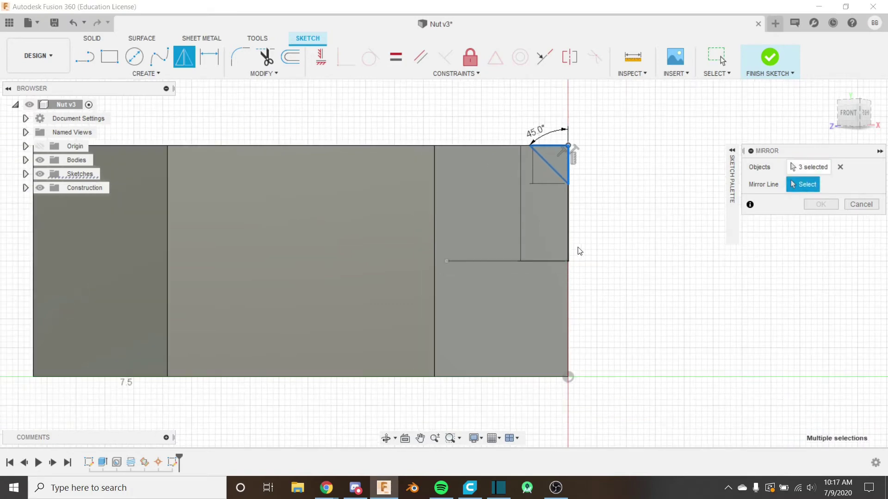
pyautogui.click(554, 260)
pyautogui.click(820, 204)
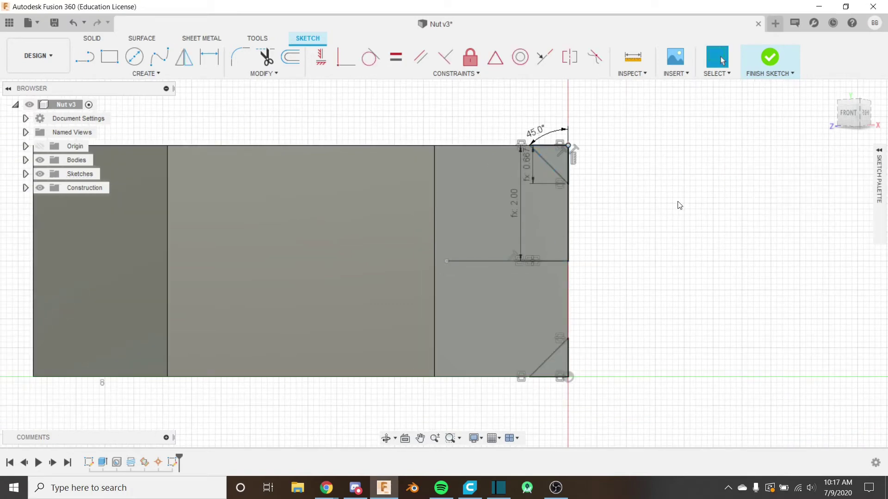
# Edit the chamfer leg dimensions, replacing the NutHeight/6 divisor and applying NutHeight/5.
pyautogui.doubleClick(569, 160)
pyautogui.scroll(3, 570, 160)
pyautogui.doubleClick(507, 170)
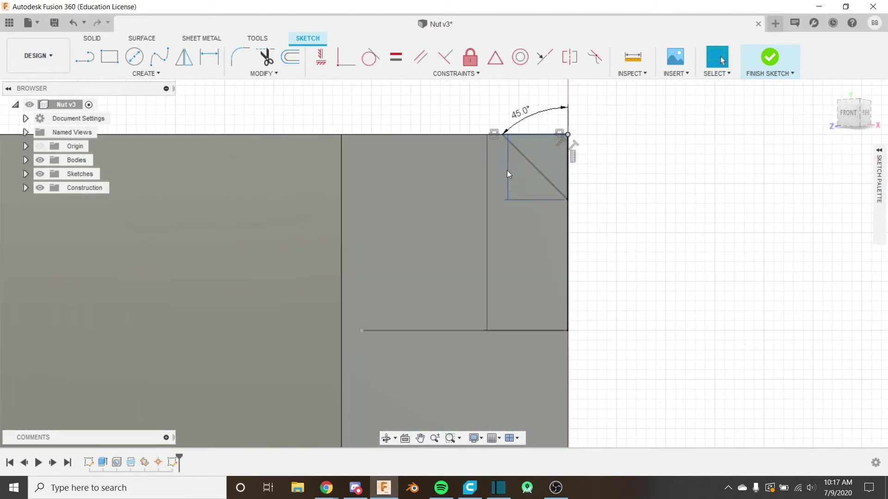
pyautogui.scroll(-2, 601, 179)
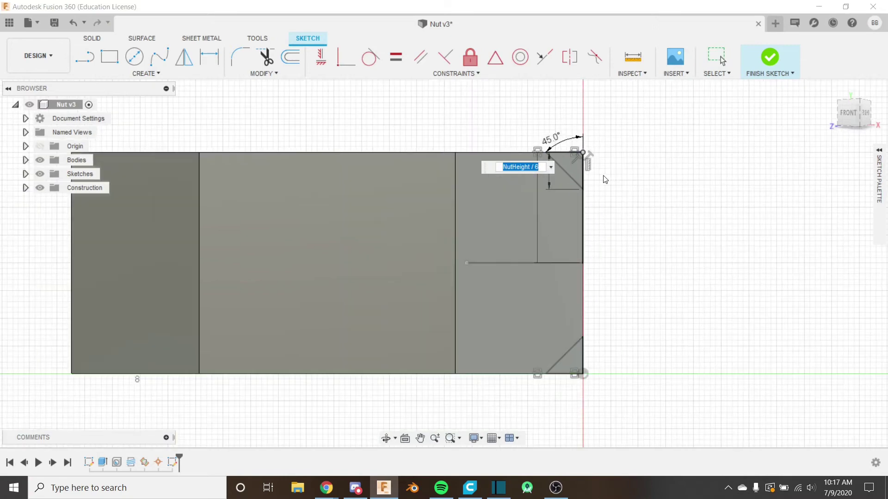
pyautogui.press('End')
pyautogui.press('BackSpace')
pyautogui.write('10')
pyautogui.press('Return')
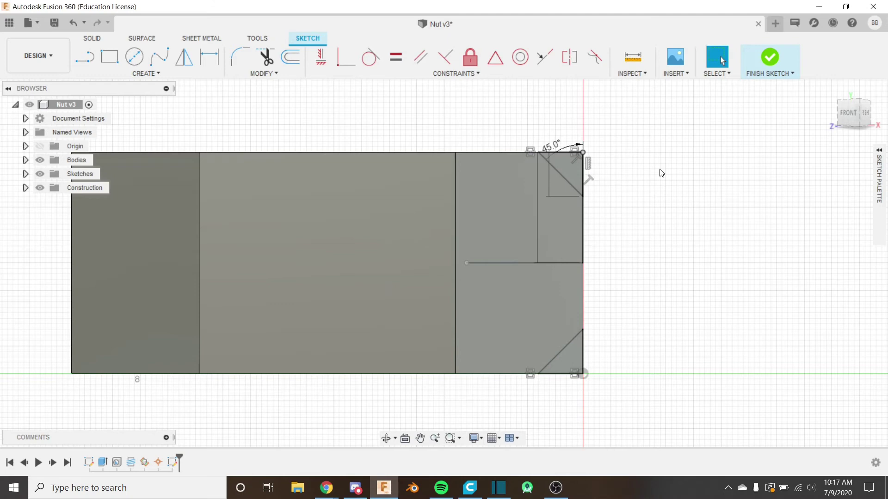
pyautogui.doubleClick(554, 176)
pyautogui.click(579, 176)
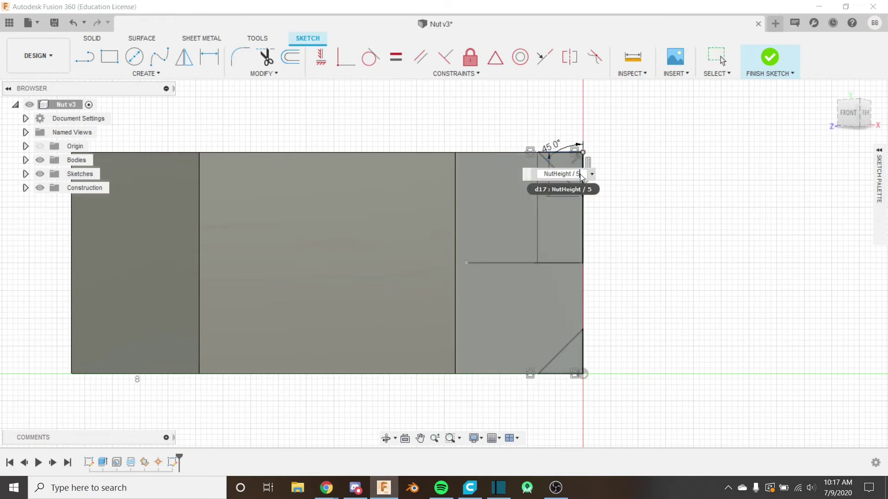
pyautogui.press('Return')
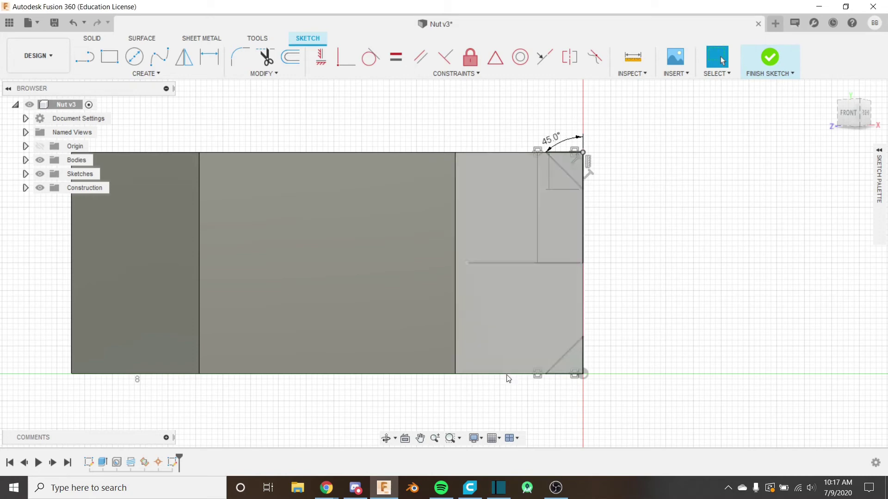
# Finish the sketch, check the top view and construction items, then return to the home view.
pyautogui.click(763, 61)
pyautogui.keyDown('shift'); pyautogui.moveTo(625, 313); pyautogui.dragTo(623, 406, button='middle'); pyautogui.keyUp('shift')
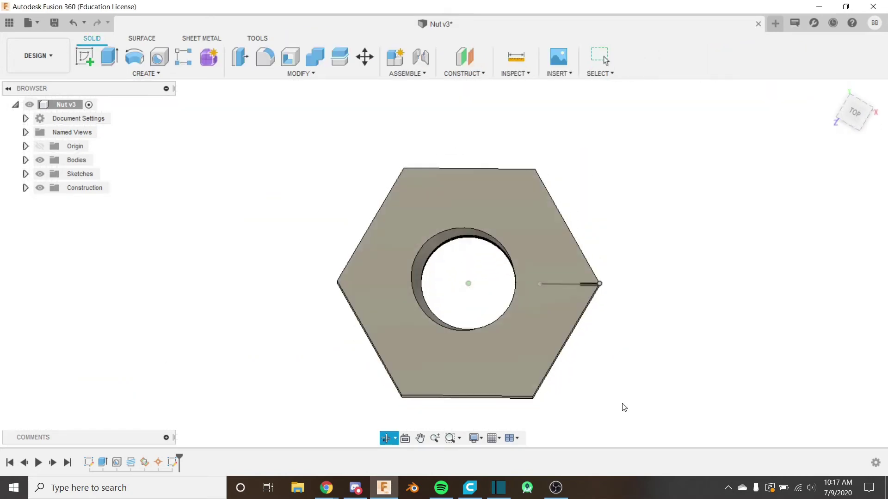
pyautogui.click(850, 110)
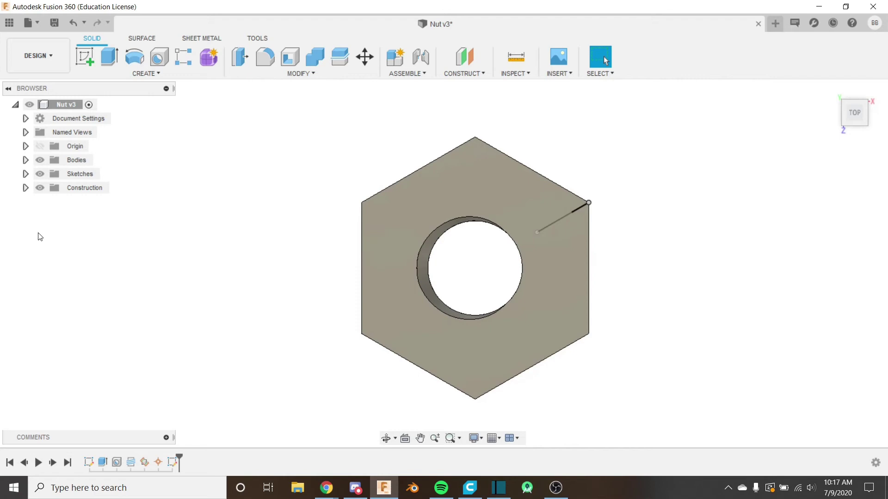
pyautogui.click(25, 188)
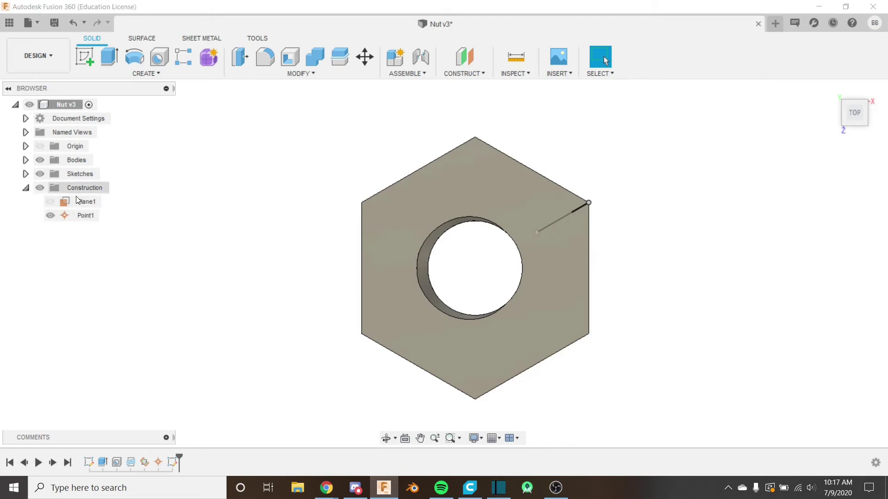
pyautogui.click(26, 188)
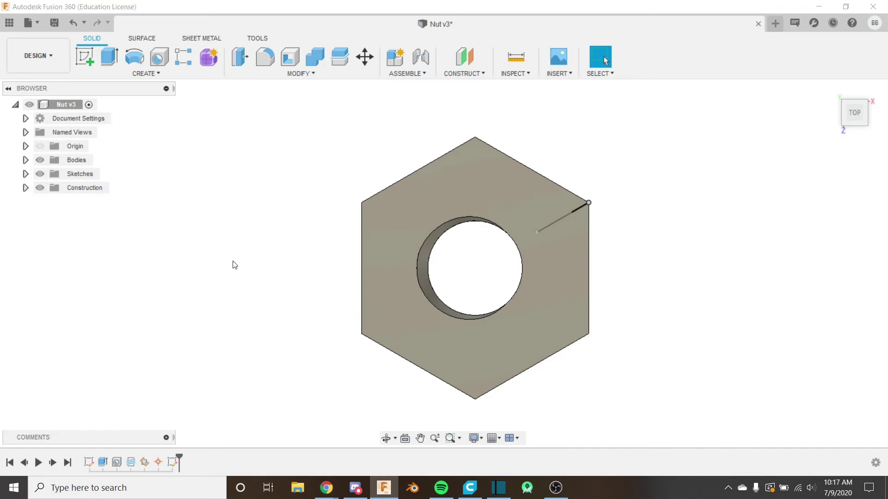
pyautogui.press('F6')
pyautogui.scroll(5, 581, 262)
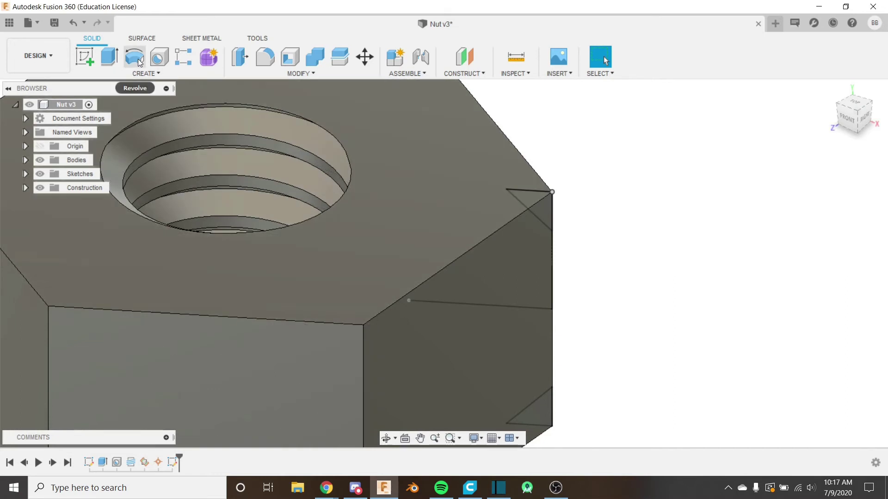
# Start a revolve with the upper and lower chamfer triangles selected as profiles.
pyautogui.click(134, 56)
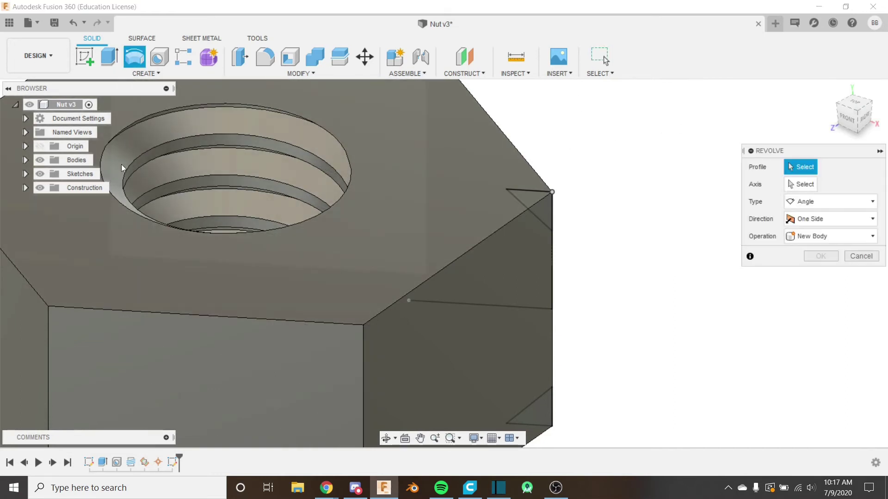
pyautogui.click(40, 160)
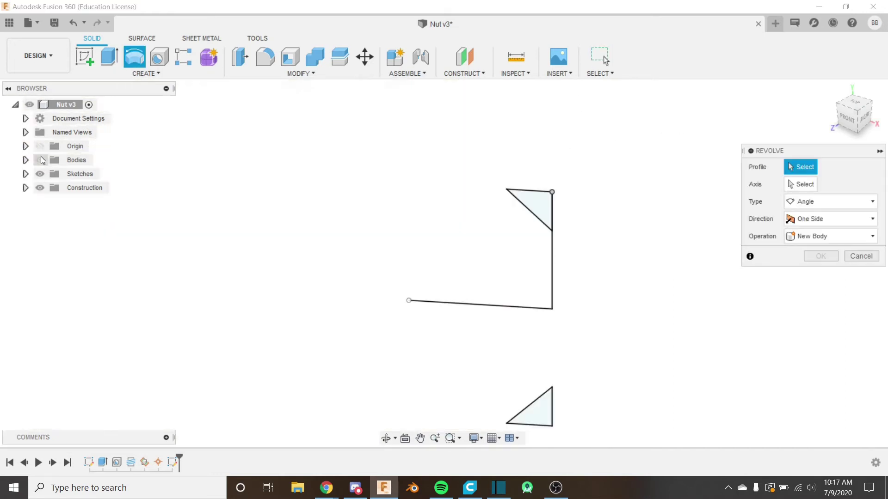
pyautogui.click(537, 205)
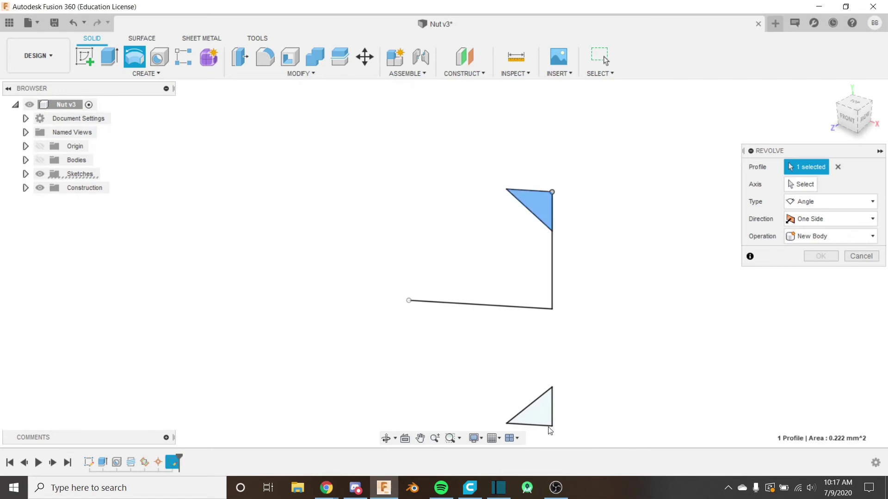
pyautogui.click(530, 414)
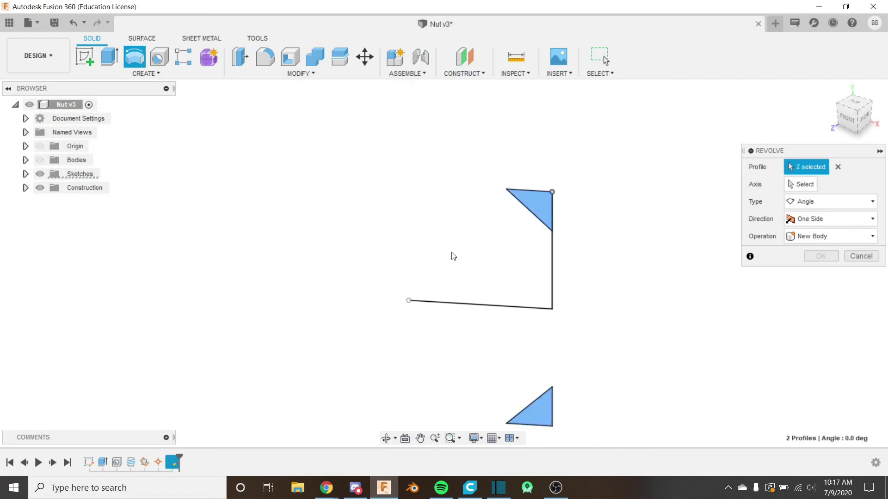
# Show the nut body again and begin choosing the revolve axis.
pyautogui.click(40, 160)
pyautogui.scroll(-3, 308, 243)
pyautogui.scroll(2, 482, 279)
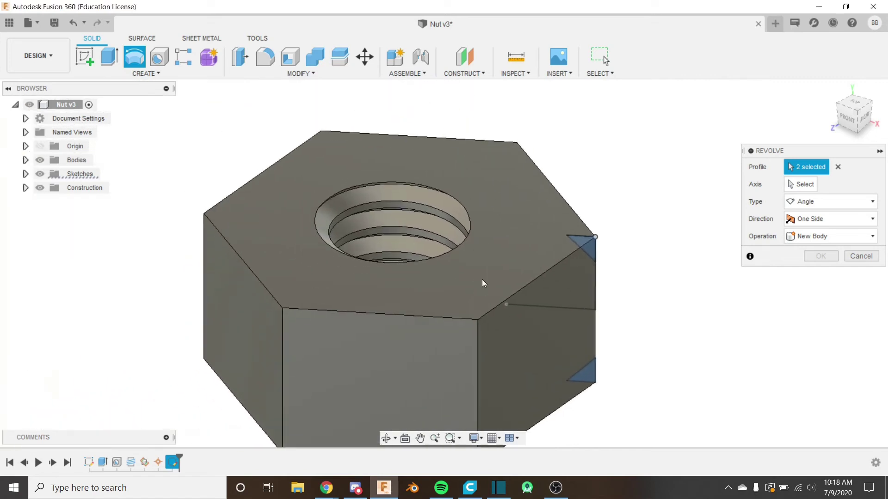
pyautogui.keyDown('shift'); pyautogui.moveTo(469, 292); pyautogui.dragTo(562, 299, button='middle'); pyautogui.keyUp('shift')
pyautogui.click(805, 184)
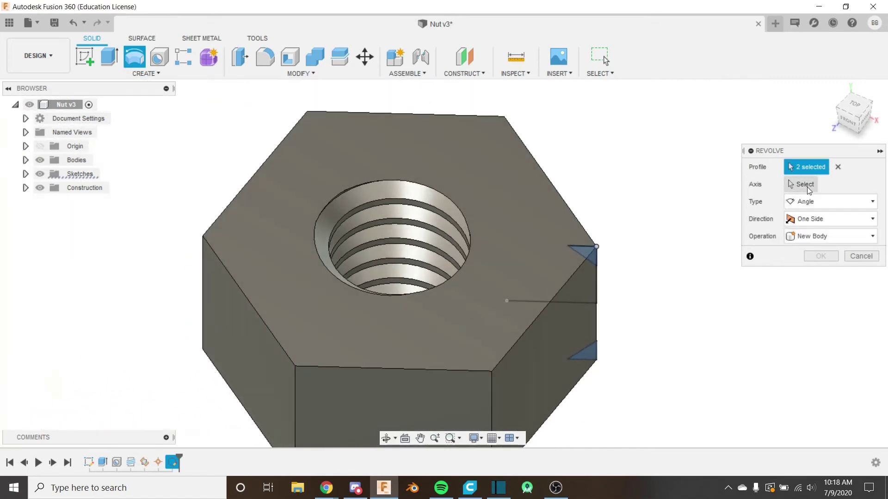
pyautogui.keyDown('shift'); pyautogui.moveTo(547, 199); pyautogui.dragTo(404, 247, button='middle'); pyautogui.keyUp('shift')
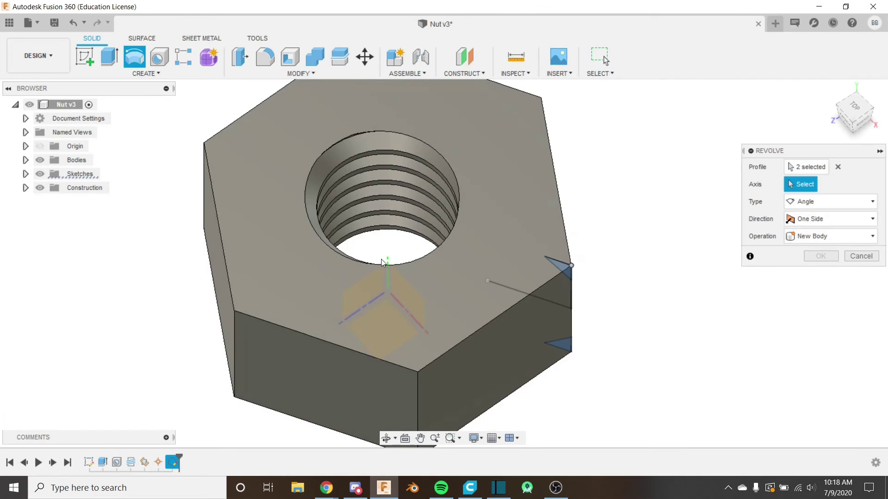
pyautogui.click(850, 113)
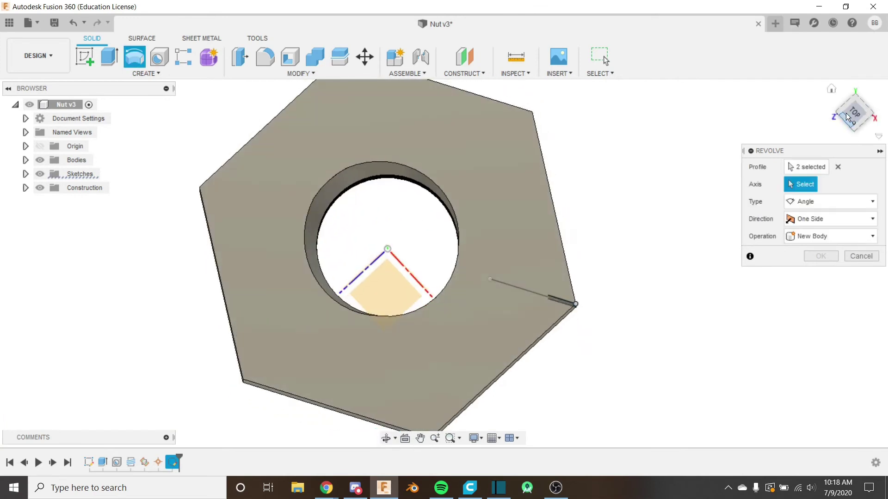
pyautogui.click(850, 115)
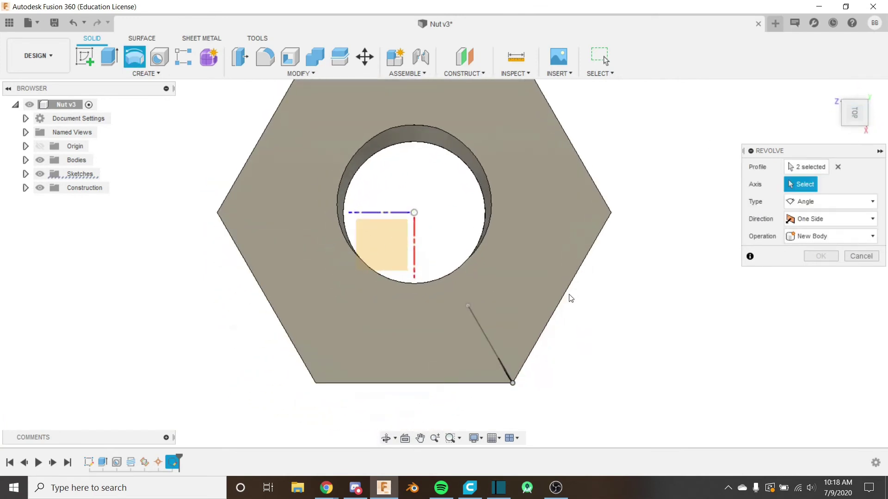
pyautogui.keyDown('shift'); pyautogui.moveTo(387, 255); pyautogui.dragTo(438, 227, button='middle'); pyautogui.keyUp('shift')
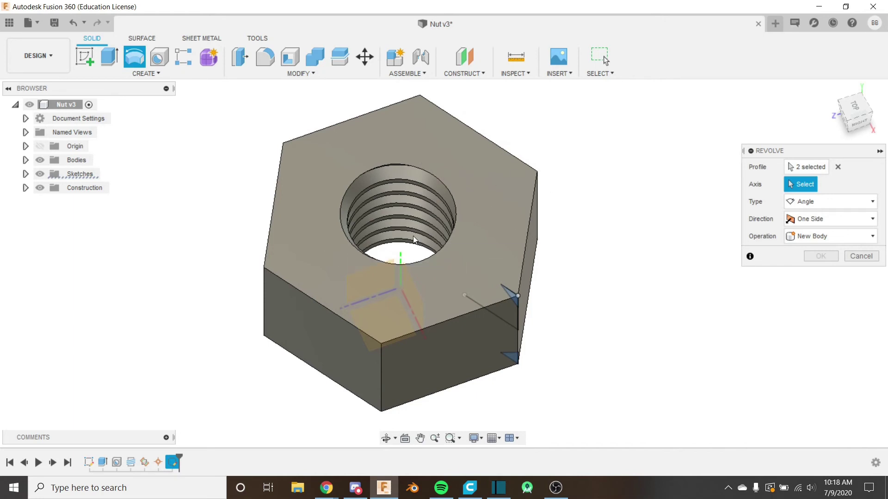
pyautogui.scroll(3, 401, 266)
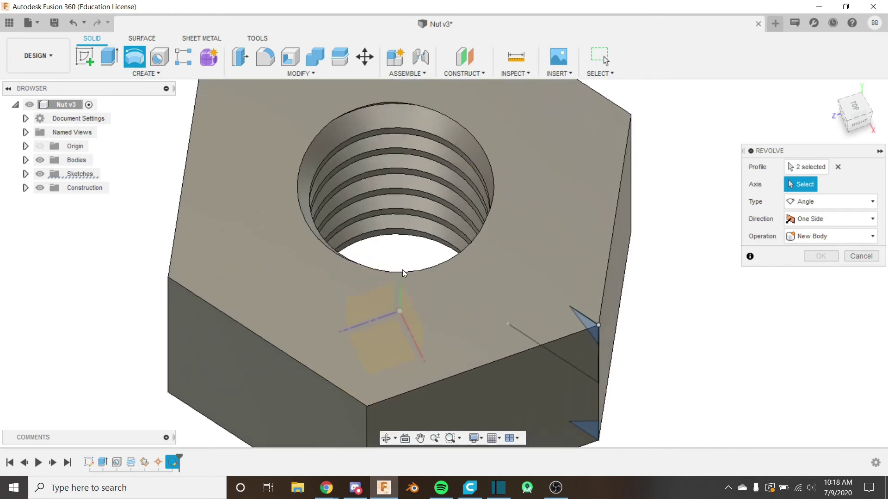
pyautogui.click(404, 273)
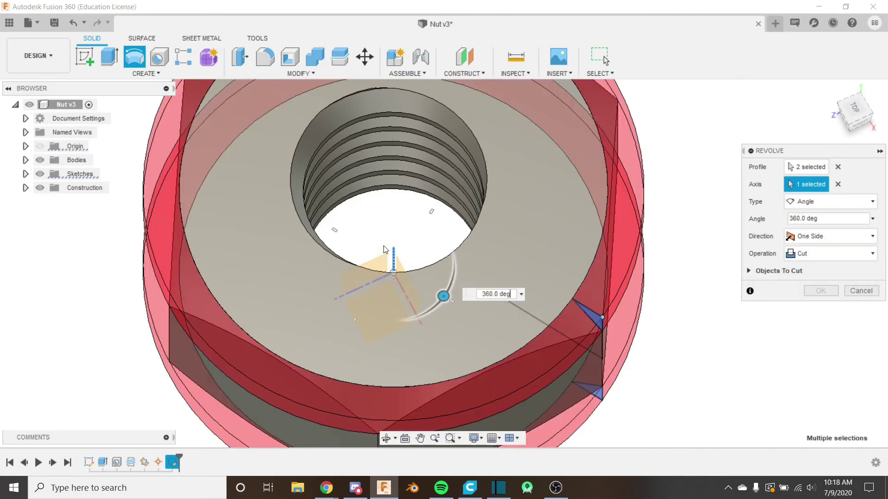
# View the revolve preview from a tilted top angle and try the Intersect operation.
pyautogui.scroll(-3, 384, 249)
pyautogui.keyDown('shift'); pyautogui.moveTo(404, 275); pyautogui.dragTo(401, 248, button='middle'); pyautogui.keyUp('shift')
pyautogui.scroll(2, 387, 247)
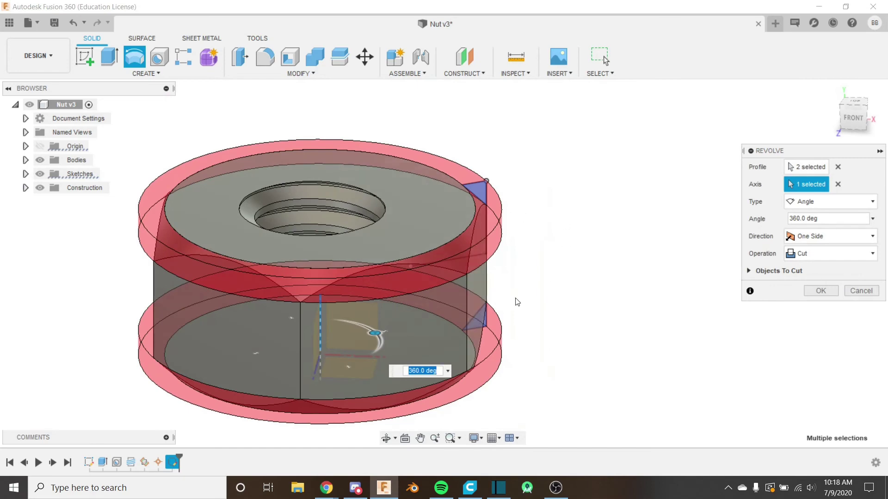
pyautogui.keyDown('shift'); pyautogui.moveTo(597, 249); pyautogui.dragTo(548, 244, button='middle'); pyautogui.keyUp('shift')
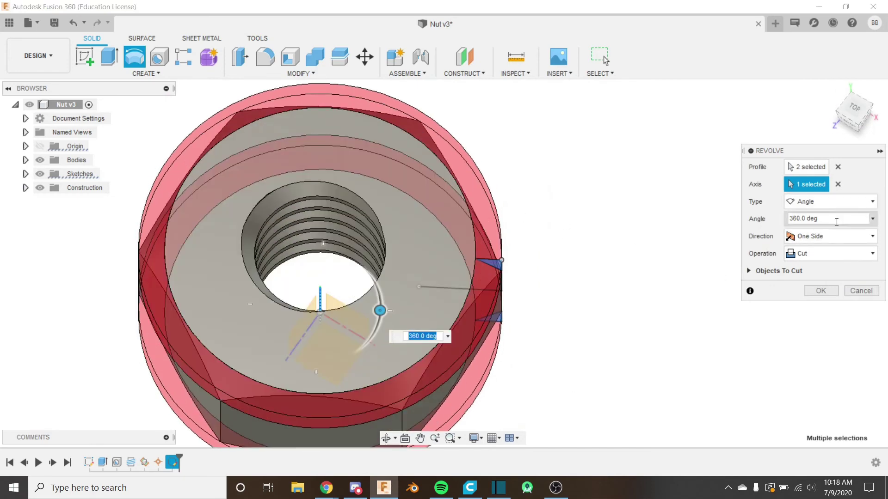
pyautogui.click(829, 253)
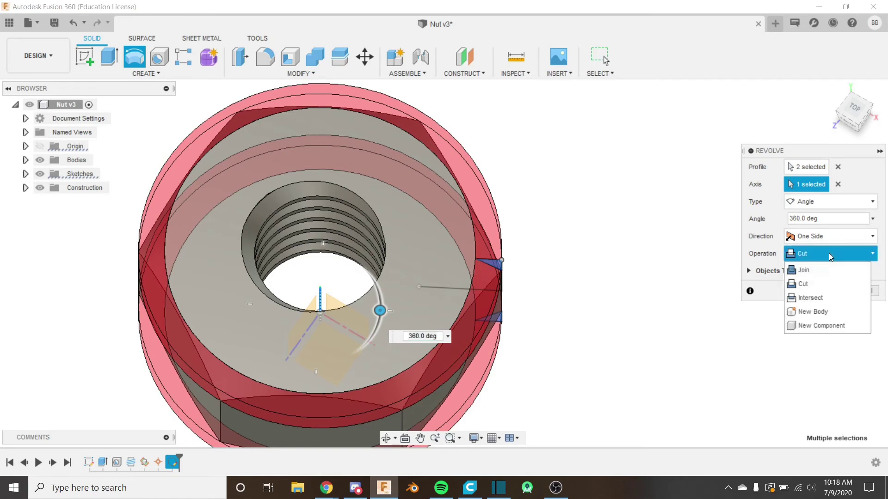
pyautogui.click(831, 296)
# Set the revolve back to Cut, confirm it, and compare with the hex nut reference images.
pyautogui.keyDown('shift'); pyautogui.moveTo(617, 276); pyautogui.dragTo(580, 250, button='middle'); pyautogui.keyUp('shift')
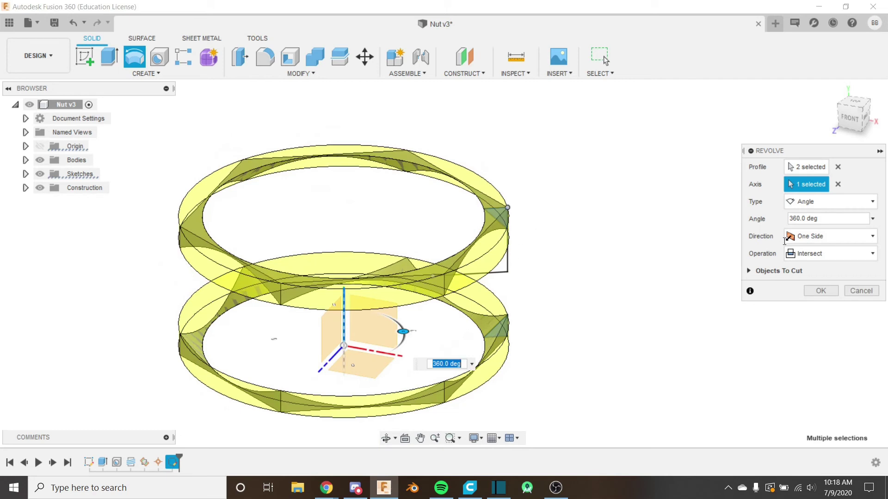
pyautogui.click(793, 254)
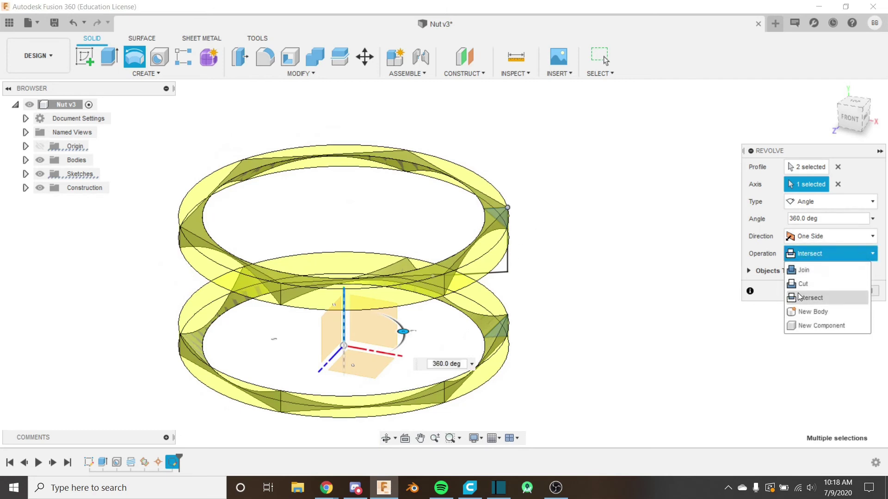
pyautogui.click(804, 284)
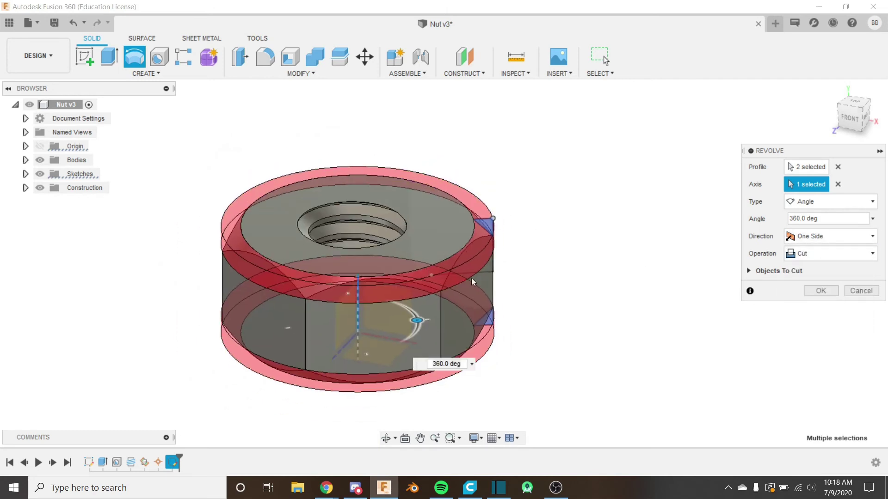
pyautogui.click(821, 290)
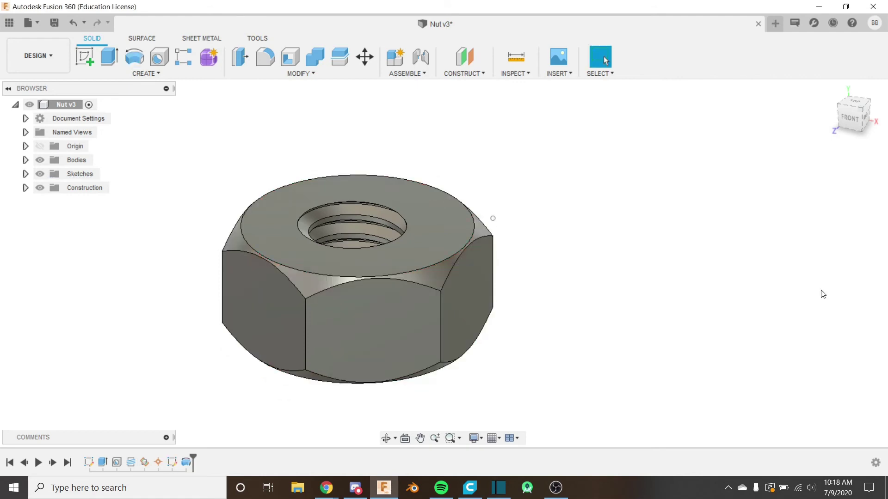
pyautogui.keyDown('shift'); pyautogui.moveTo(541, 310); pyautogui.dragTo(479, 283, button='middle'); pyautogui.keyUp('shift')
pyautogui.hotkey('alt', 'Tab')
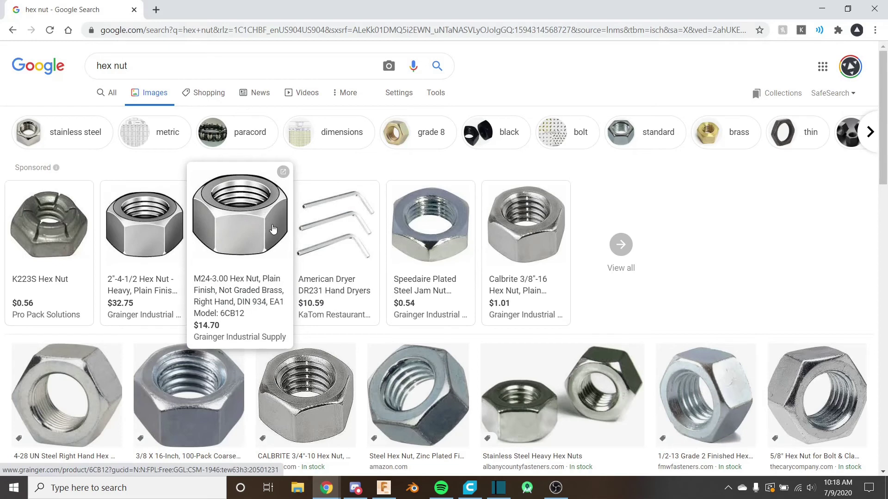
pyautogui.hotkey('alt', 'Tab')
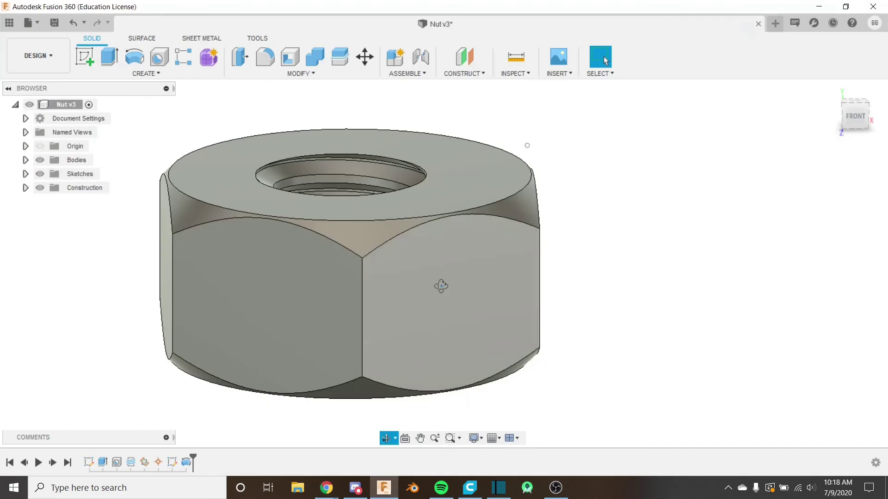
pyautogui.keyDown('shift'); pyautogui.moveTo(443, 283); pyautogui.dragTo(510, 269, button='middle'); pyautogui.keyUp('shift')
pyautogui.keyDown('shift'); pyautogui.moveTo(445, 270); pyautogui.dragTo(366, 369, button='middle'); pyautogui.keyUp('shift')
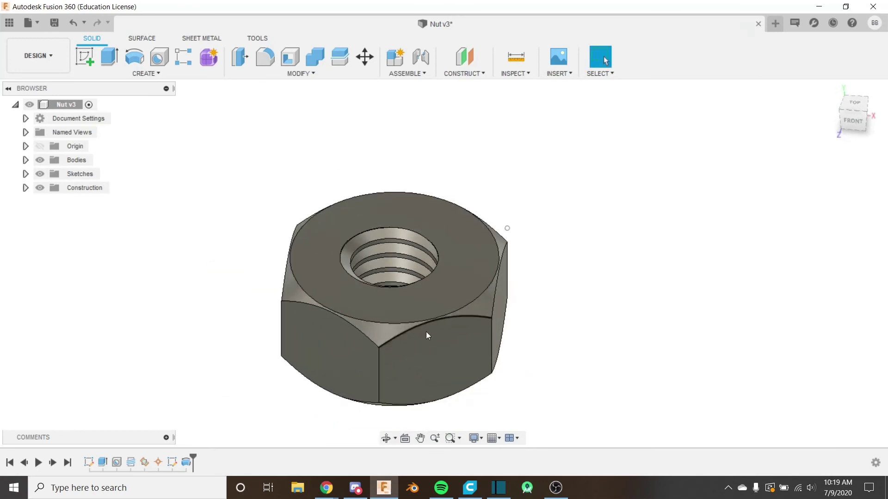
pyautogui.keyDown('shift'); pyautogui.moveTo(426, 331); pyautogui.dragTo(443, 351, button='middle'); pyautogui.keyUp('shift')
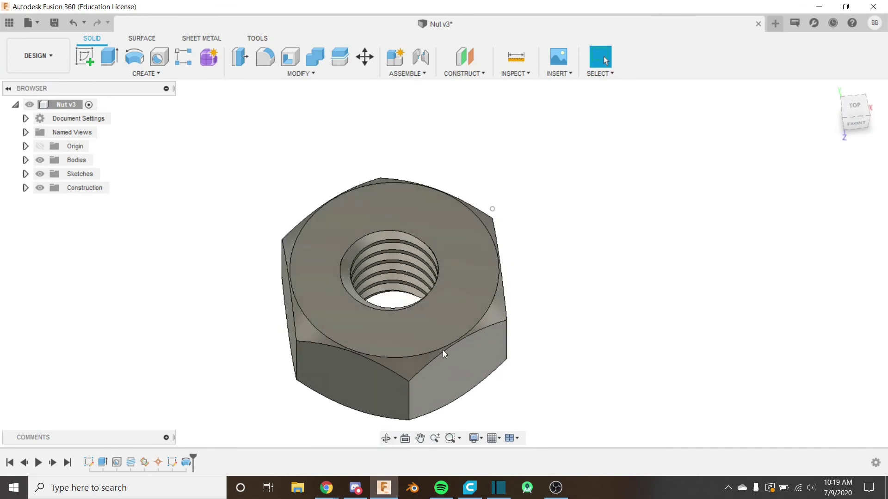
# Turn off visibility of Plane1 and Point1 in the Construction folder, then collapse it.
pyautogui.click(25, 188)
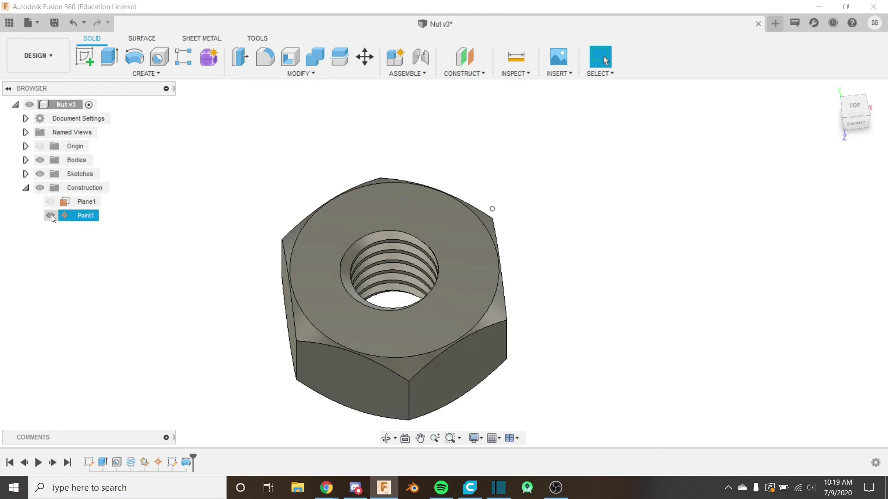
pyautogui.click(27, 188)
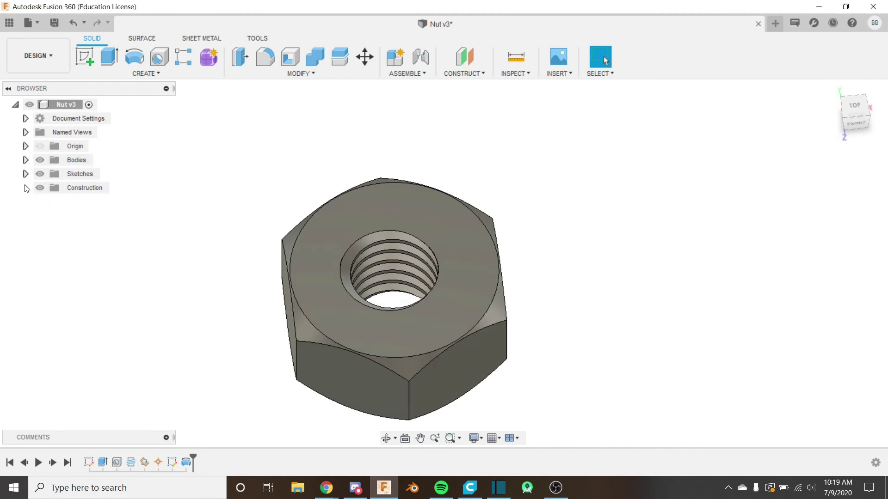
pyautogui.click(26, 188)
pyautogui.click(50, 203)
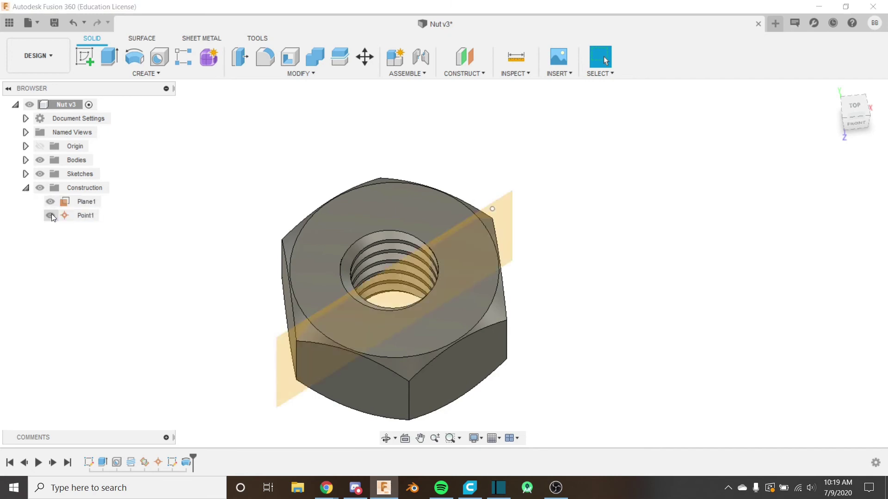
pyautogui.click(51, 216)
pyautogui.click(50, 202)
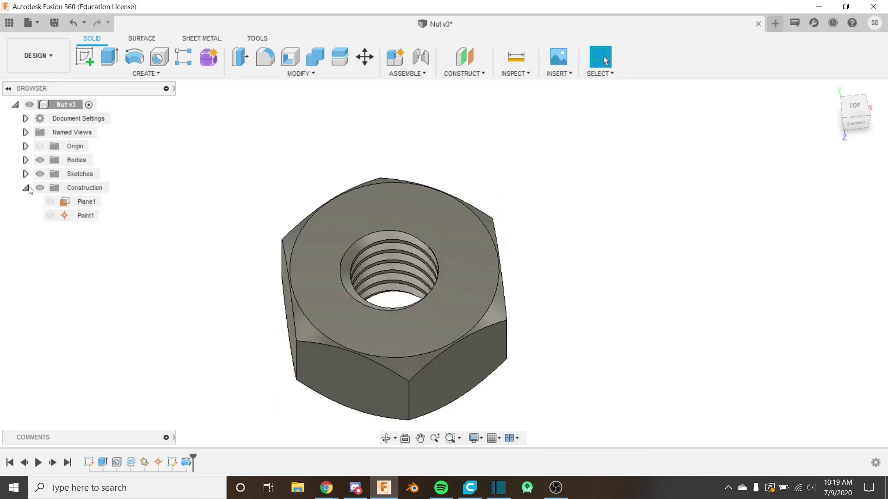
pyautogui.click(27, 189)
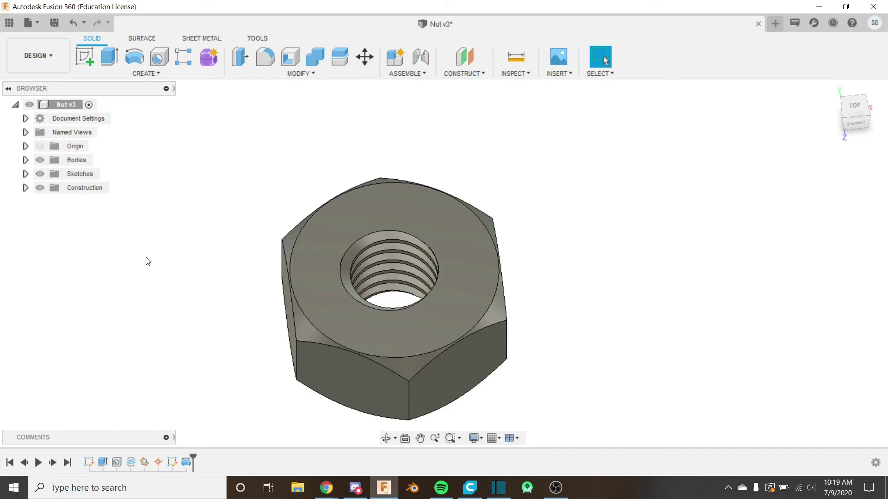
# Orbit and pan to a near-front view of the beveled nut, then open the MODIFY menu.
pyautogui.keyDown('shift'); pyautogui.moveTo(351, 277); pyautogui.dragTo(546, 288, button='middle'); pyautogui.keyUp('shift')
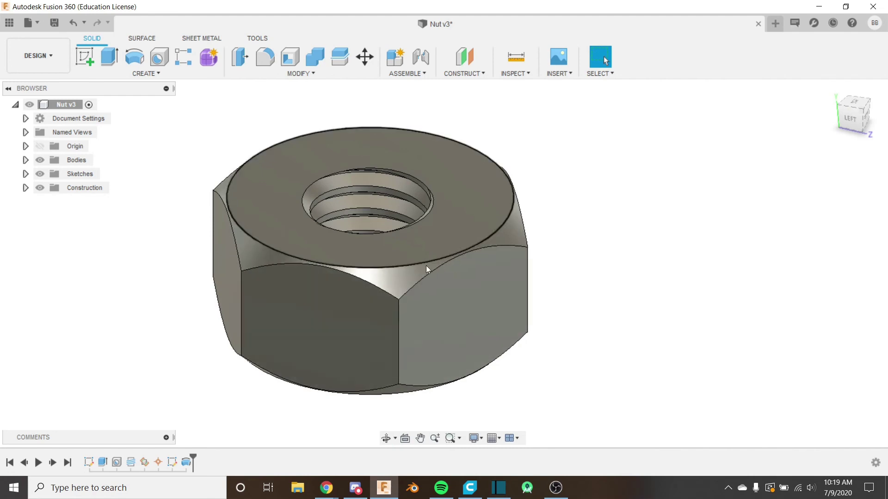
pyautogui.keyDown('shift'); pyautogui.moveTo(404, 276); pyautogui.dragTo(423, 288, button='middle'); pyautogui.keyUp('shift')
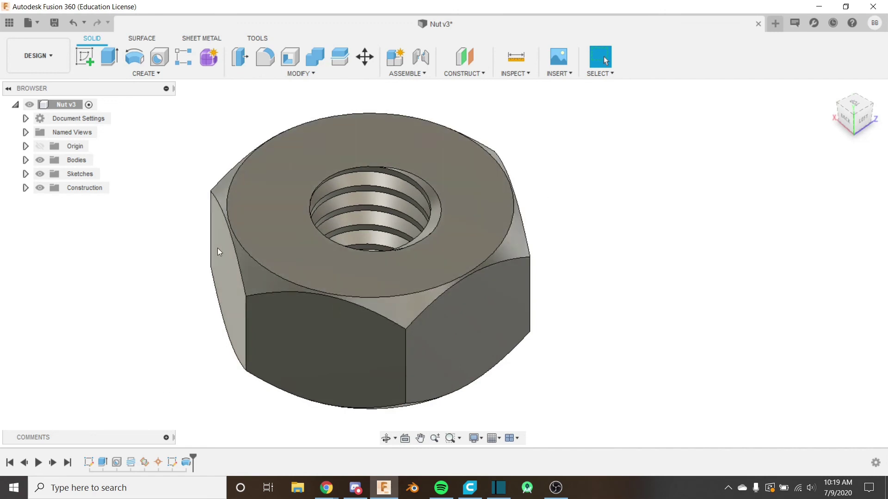
pyautogui.moveTo(315, 281); pyautogui.dragTo(298, 210, button='middle')
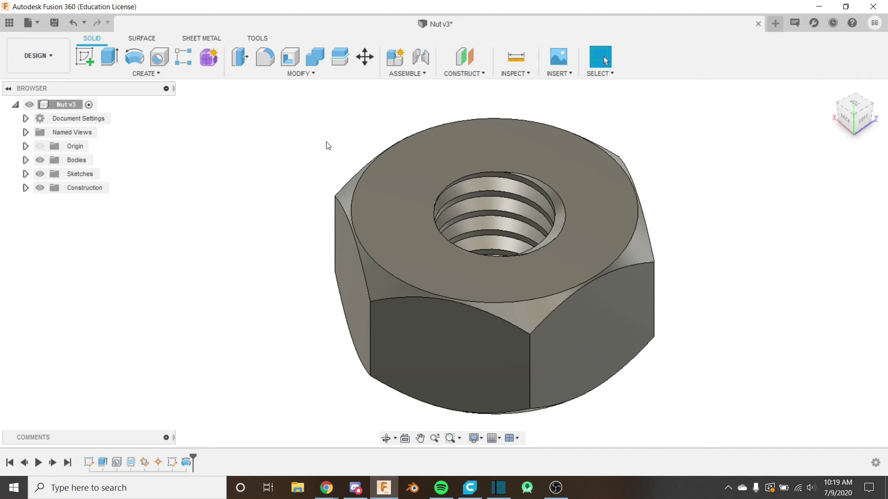
pyautogui.click(329, 73)
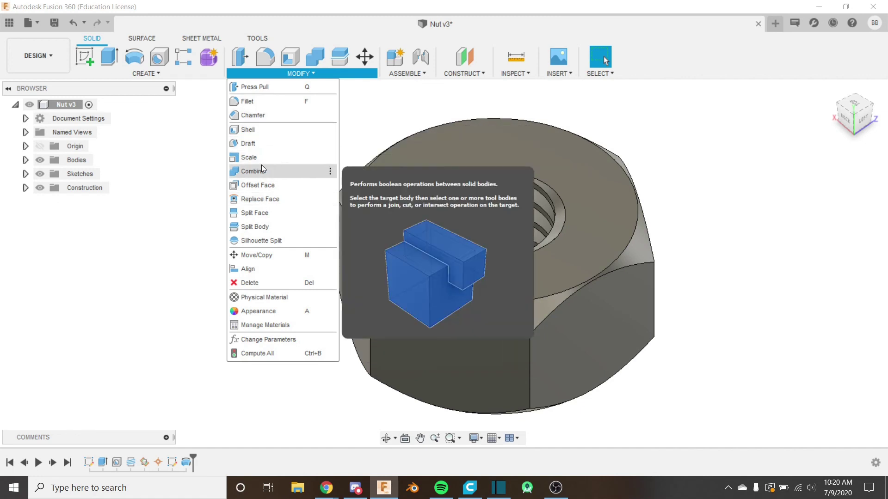
# Close the MODIFY and ASSEMBLE menus and zoom out on the finished nut.
pyautogui.click(150, 187)
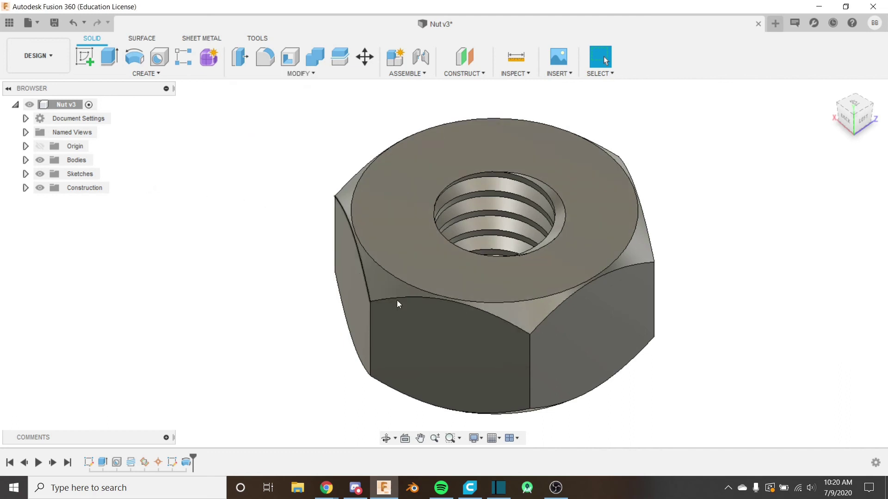
pyautogui.click(421, 75)
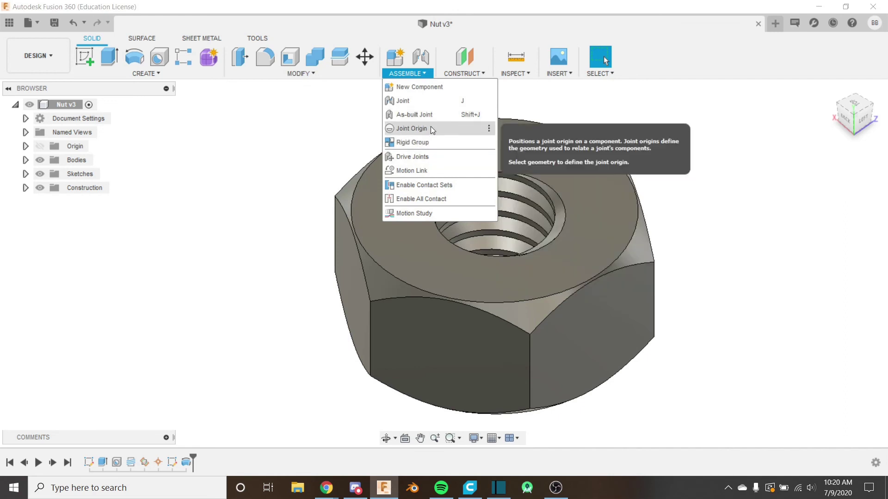
pyautogui.click(290, 147)
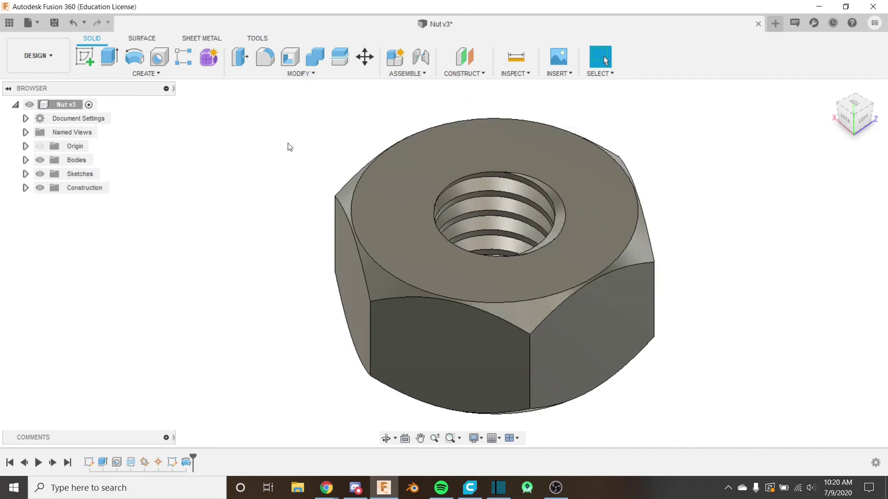
pyautogui.scroll(-3, 398, 214)
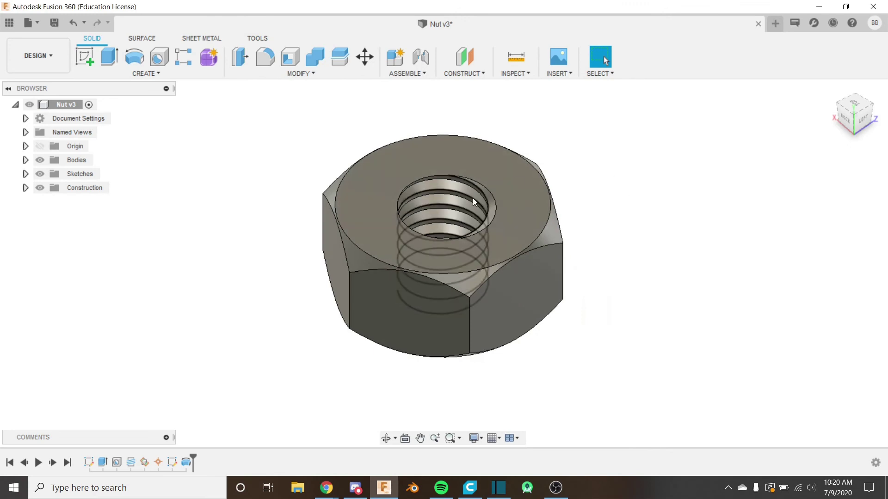
pyautogui.scroll(-1, 542, 209)
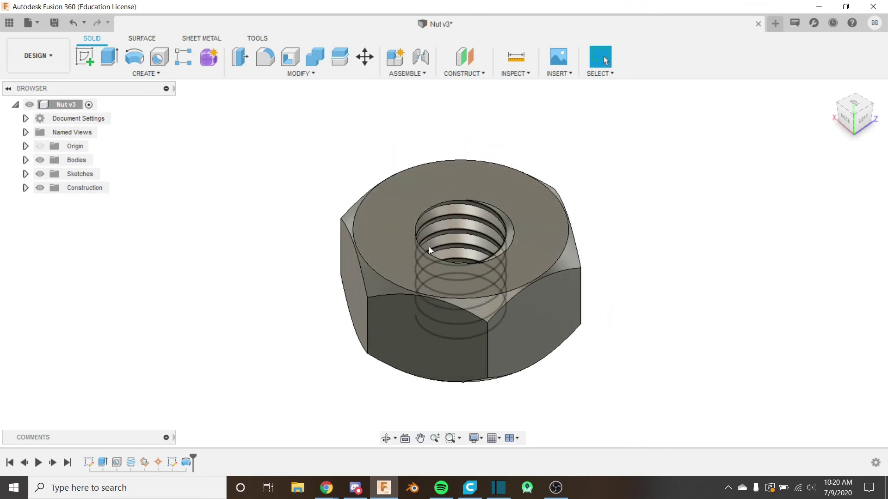